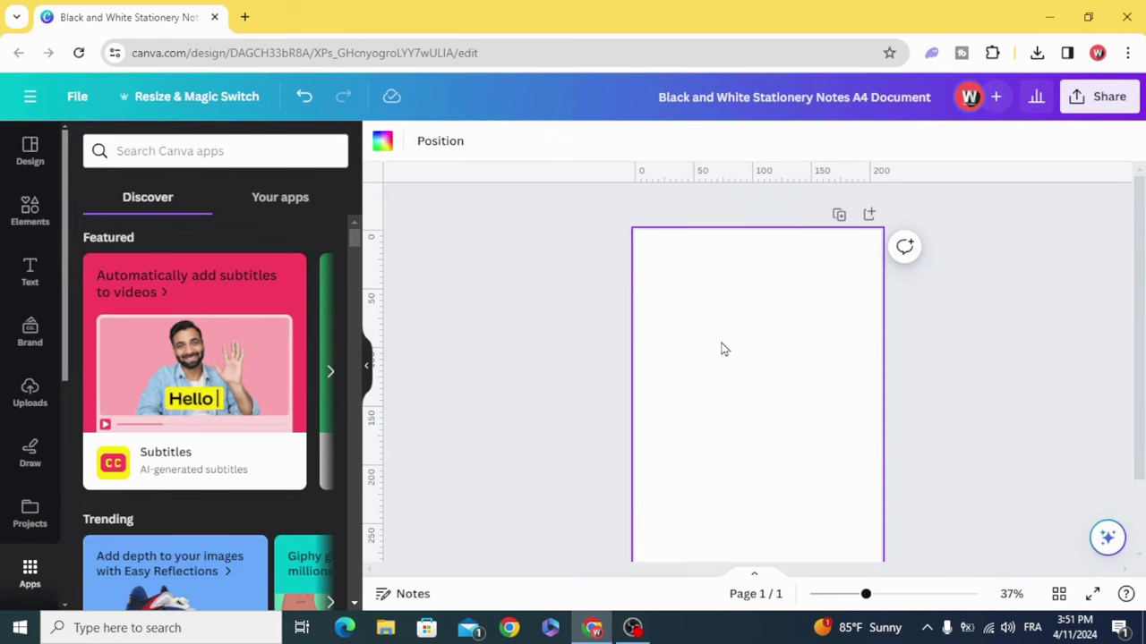
Fill the blank A4 page's background with solid black from Default colors
scroll(751, 366, down, 2)
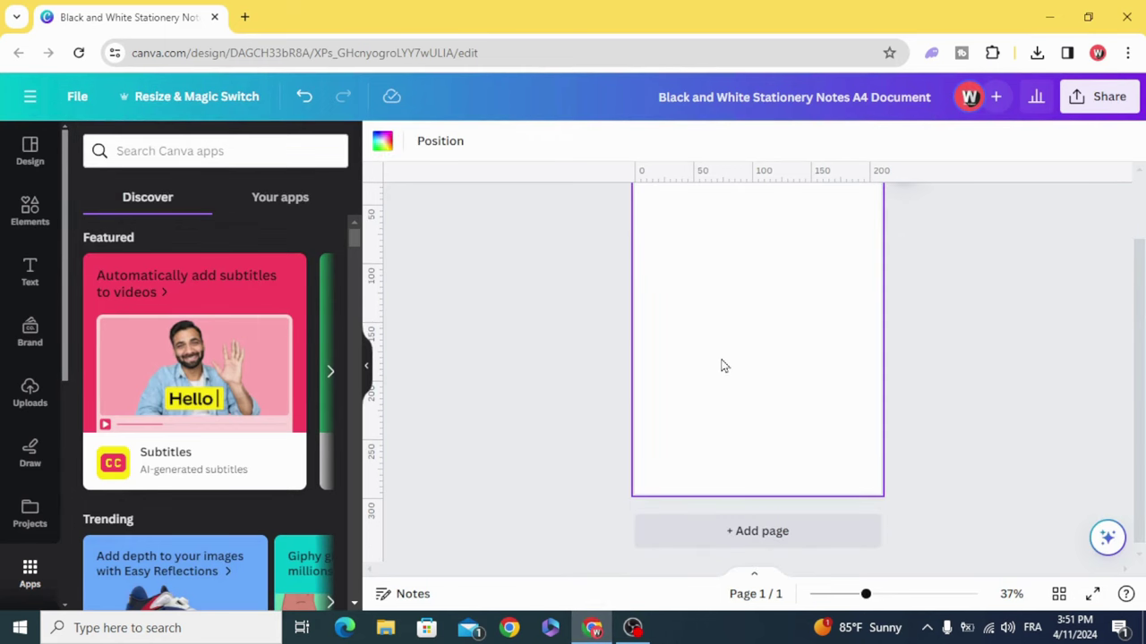
click(382, 143)
click(81, 434)
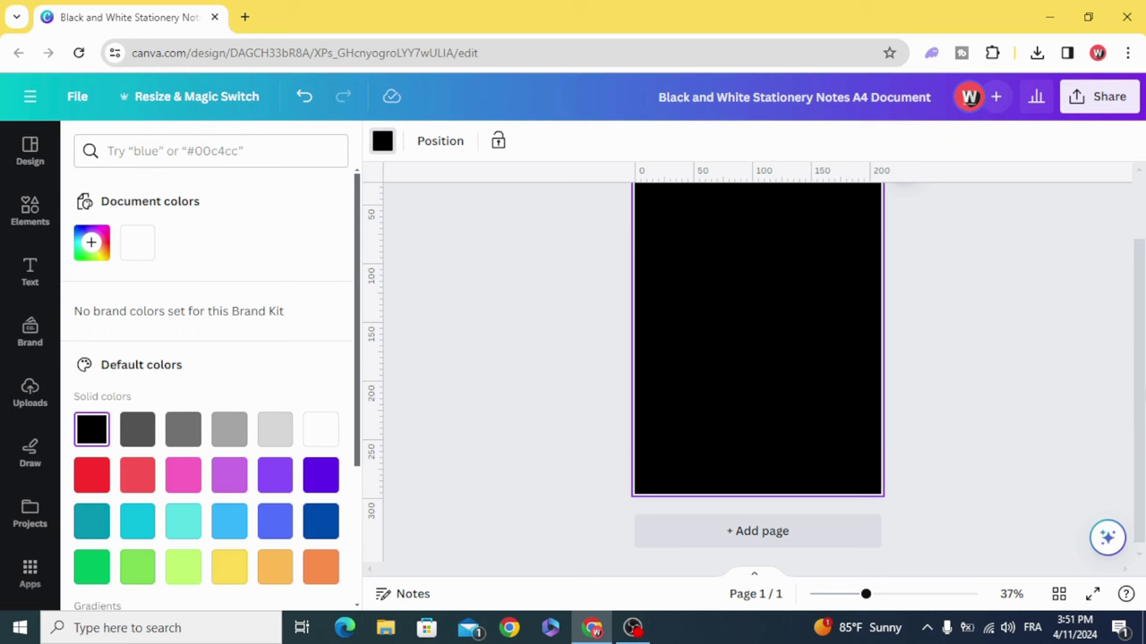
scroll(1143, 394, up, 1)
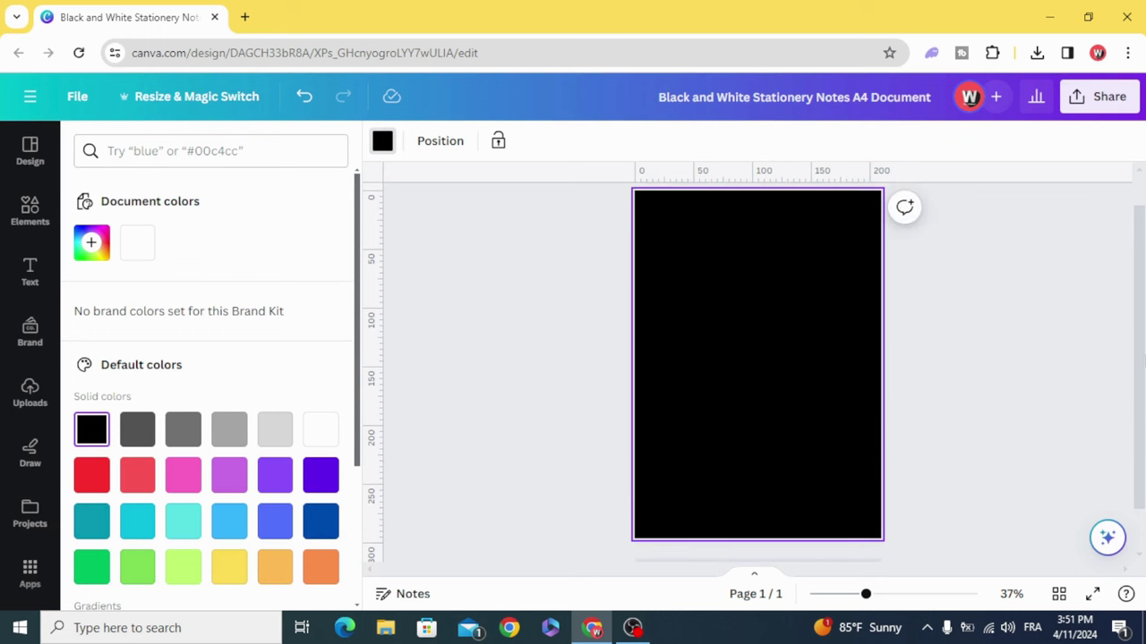
Search the apps library for 'frame' and open the Frame Maker app
click(29, 577)
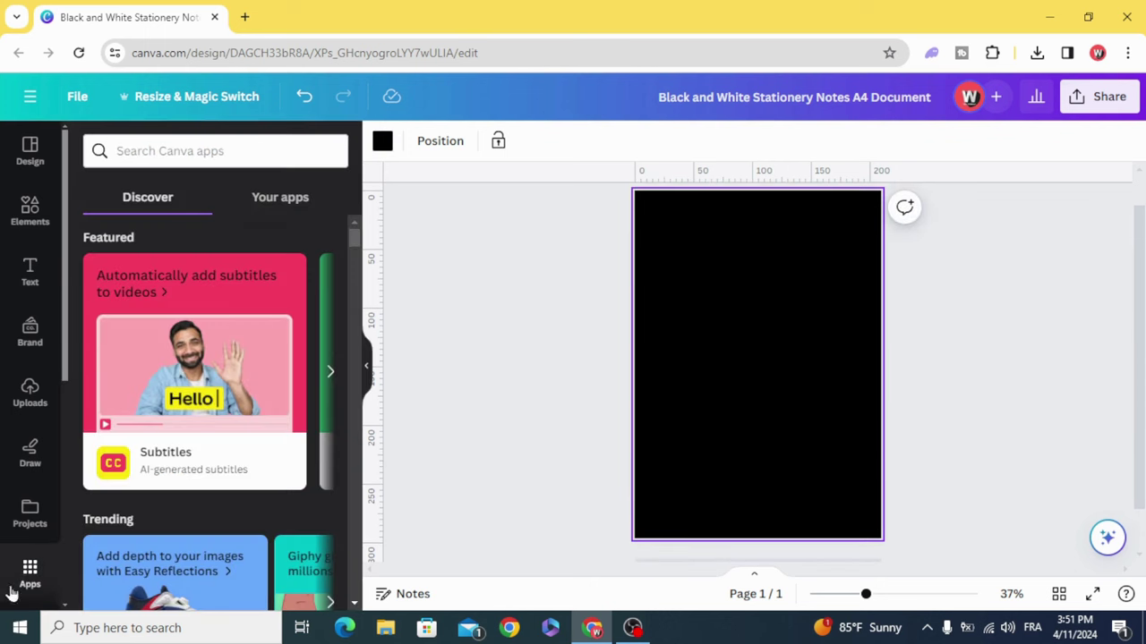
click(164, 143)
text(fr)
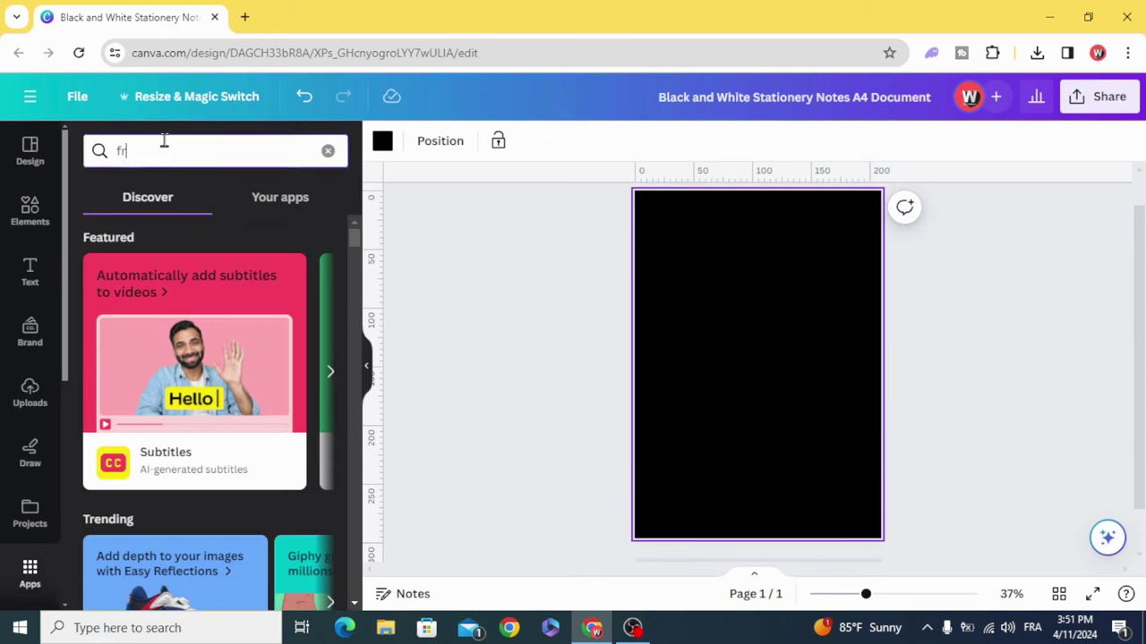
text(ame)
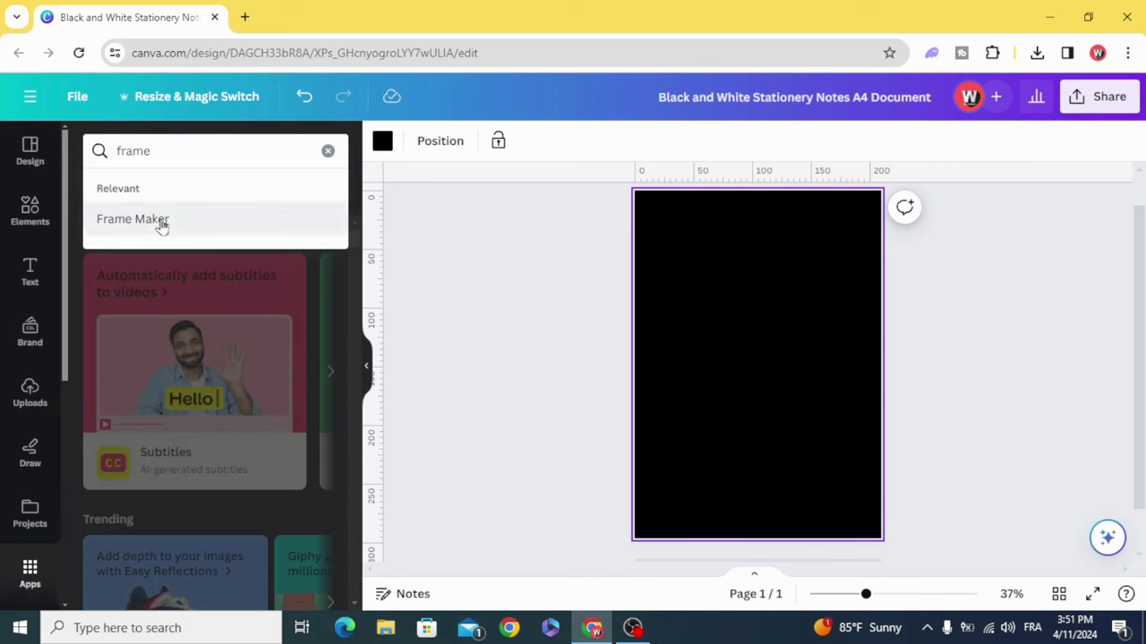
click(159, 218)
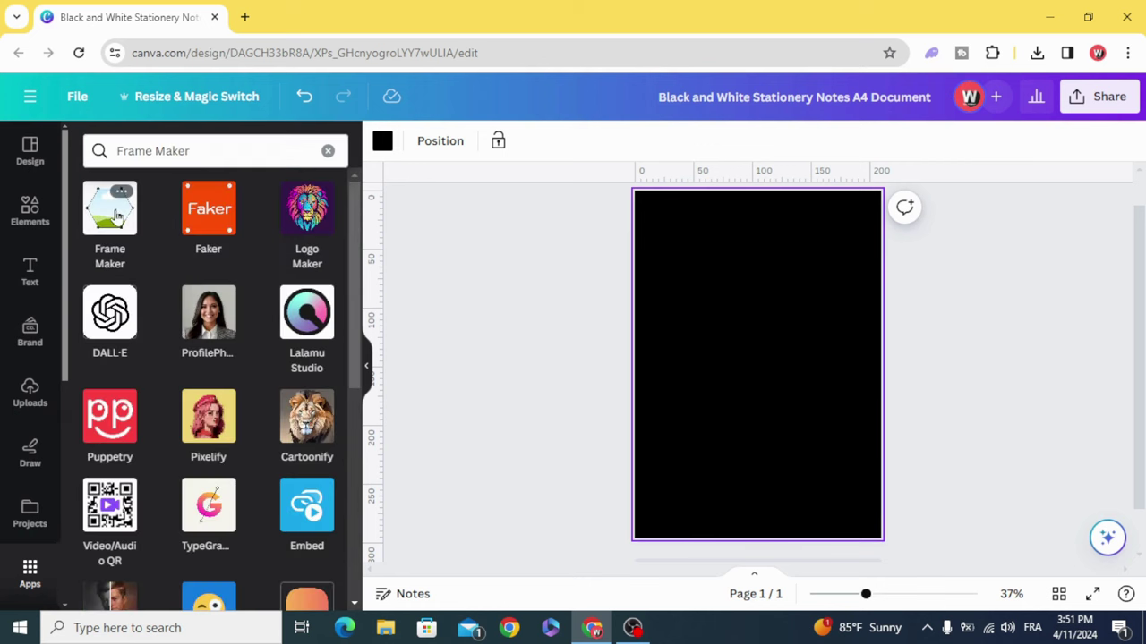
click(117, 215)
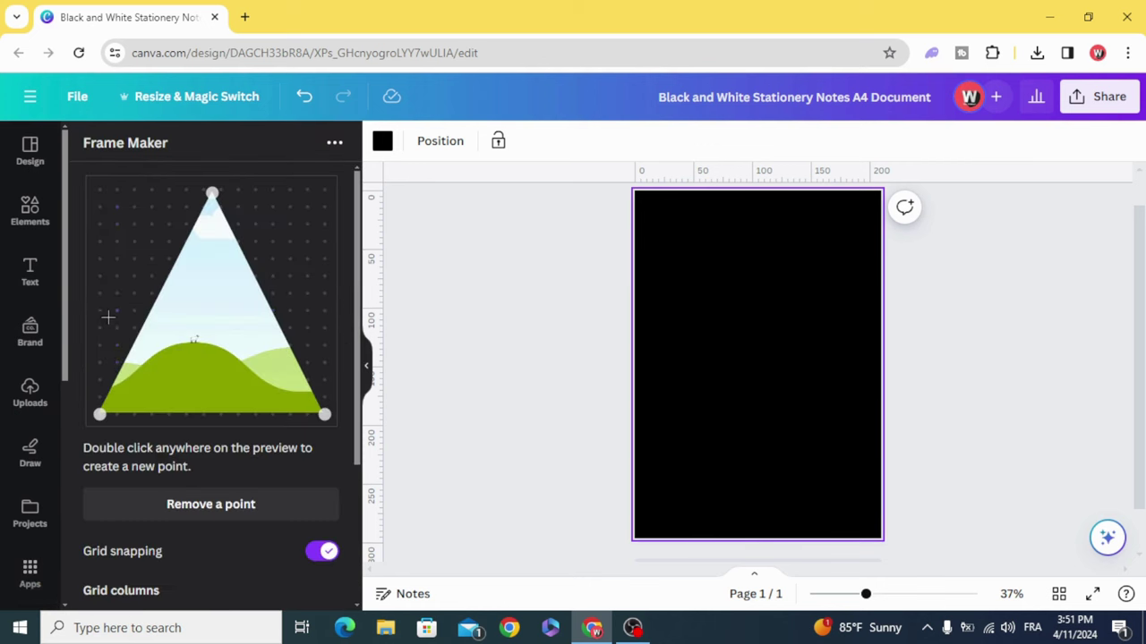
scroll(206, 349, down, 3)
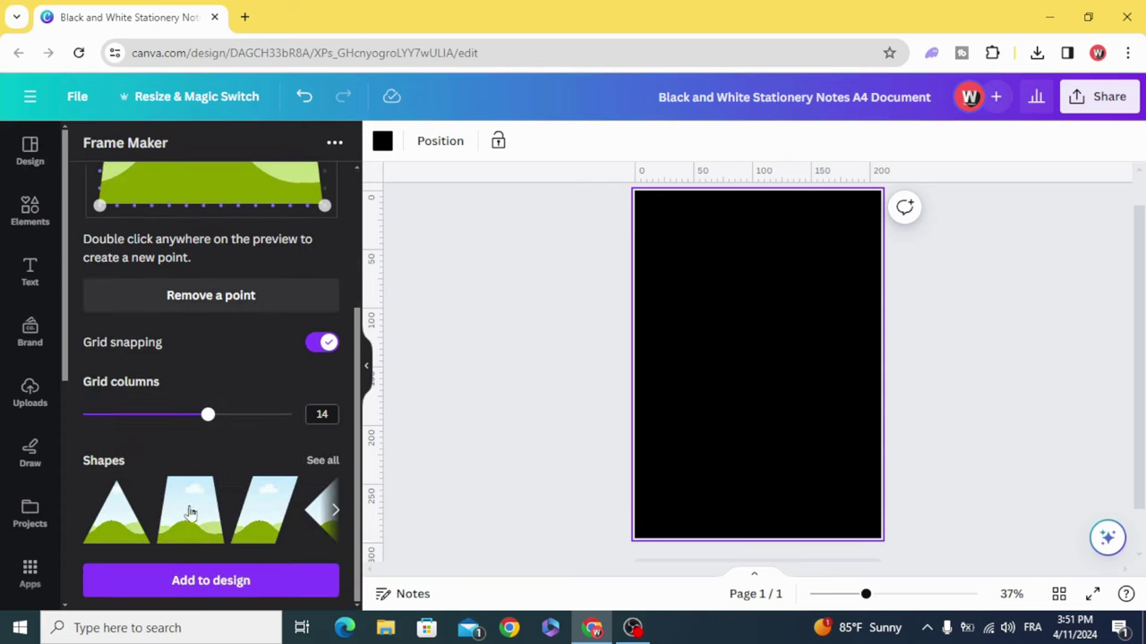
Pick the trapezoid frame shape and pull its top corners down into a slanted top edge
click(190, 512)
mouse_move(128, 193)
mouse_down()
mouse_move(117, 363)
mouse_move(117, 328)
mouse_up()
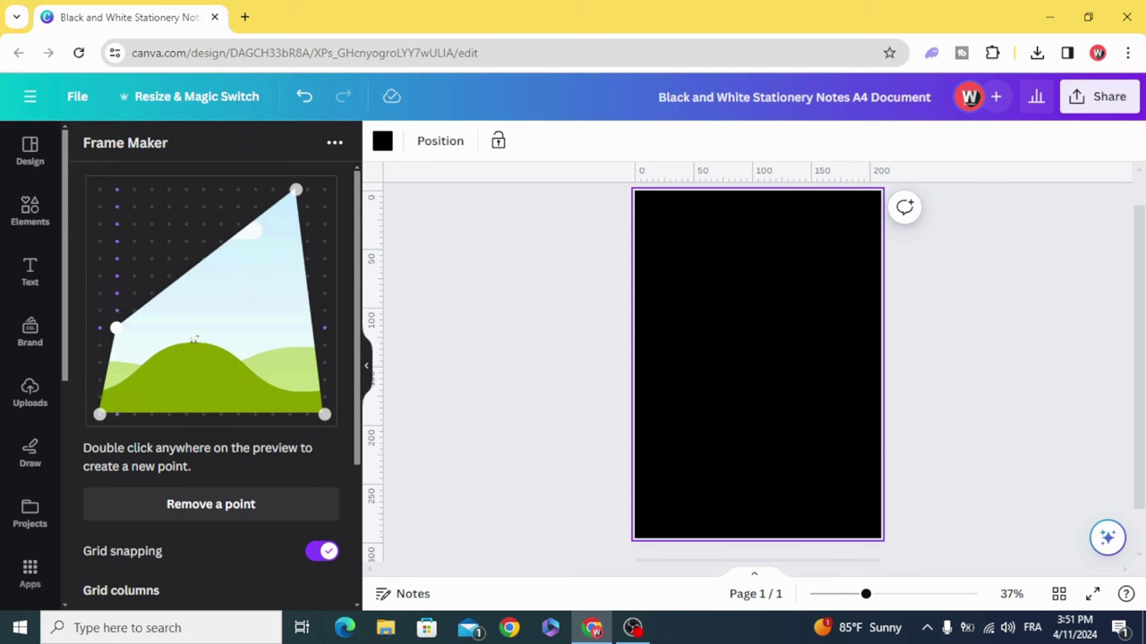
drag(116, 328, 99, 329)
drag(295, 191, 324, 311)
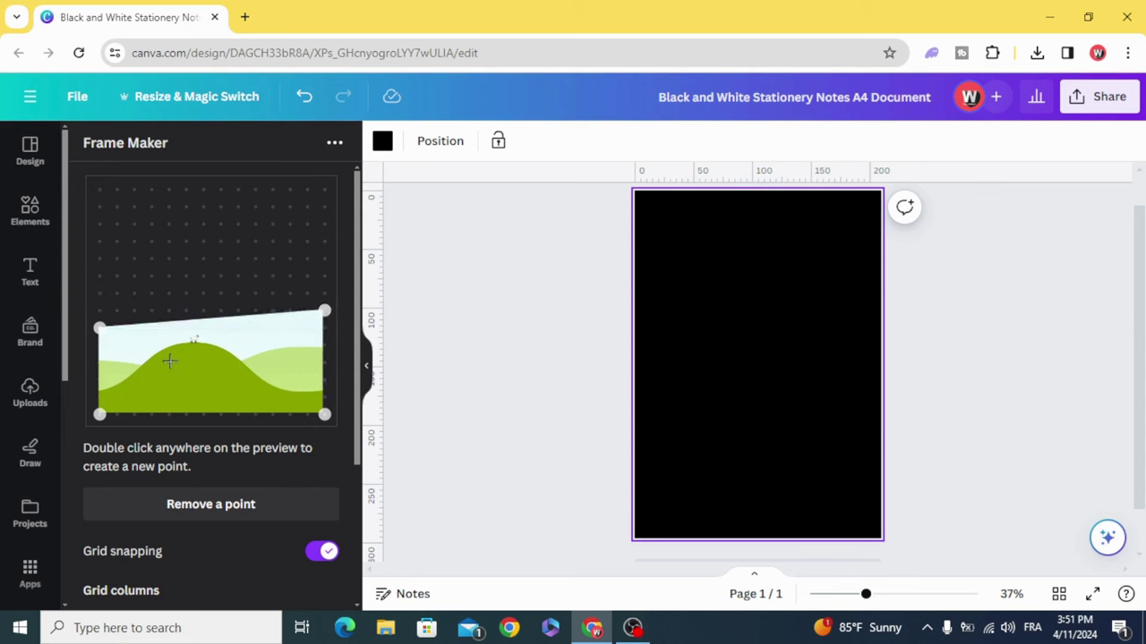
scroll(224, 388, down, 3)
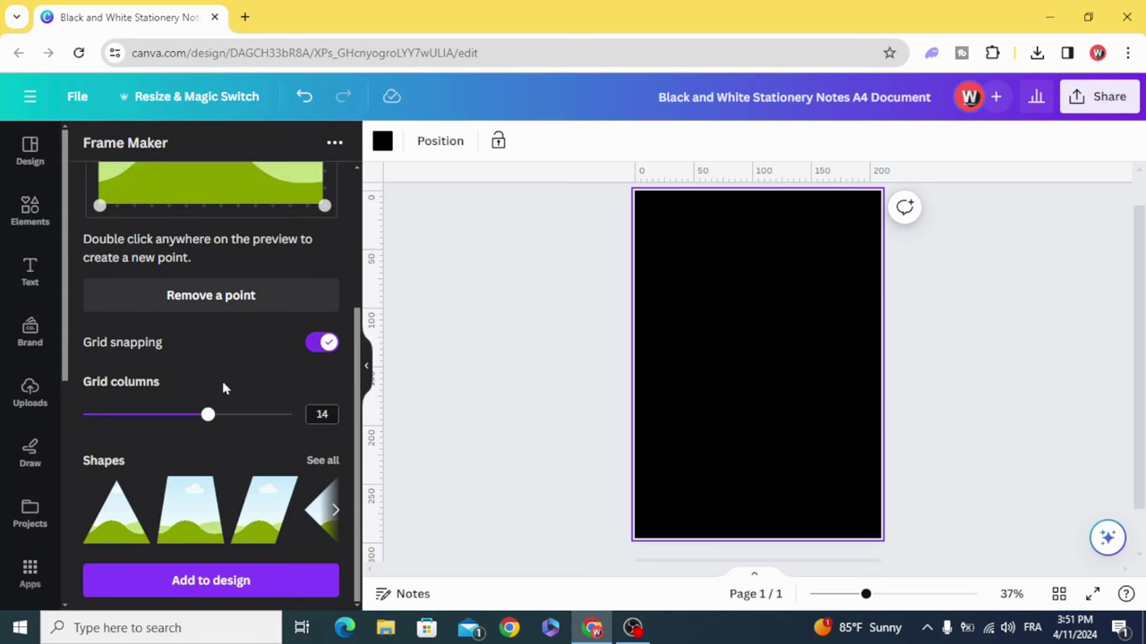
Add the slanted-top frame to the page and move it to the lower area
click(230, 582)
drag(790, 367, 809, 478)
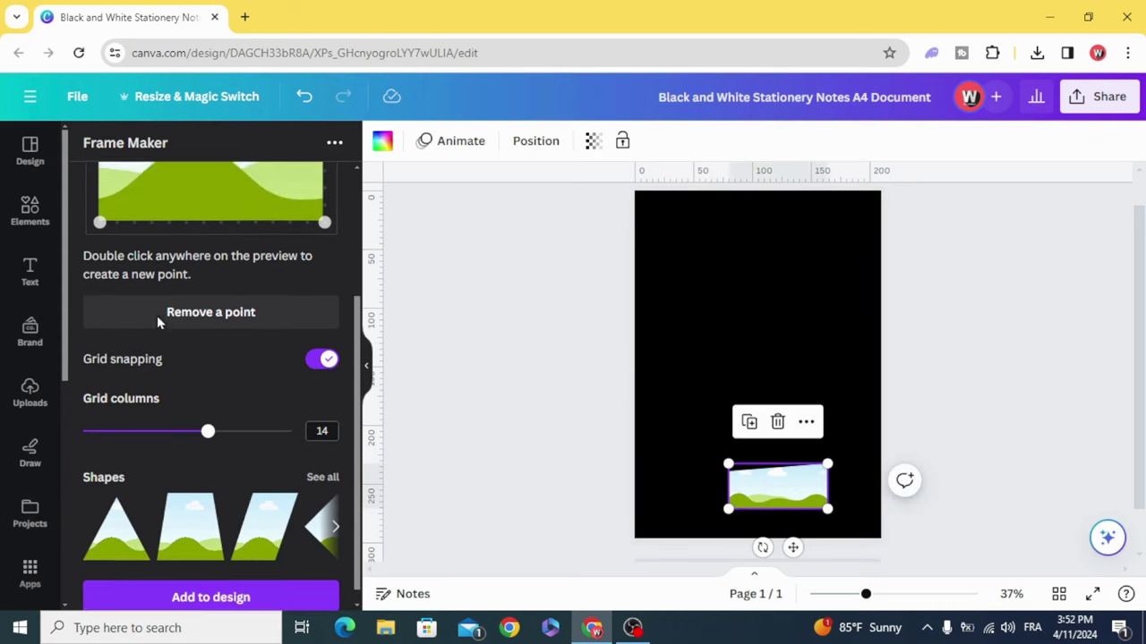
scroll(160, 314, up, 3)
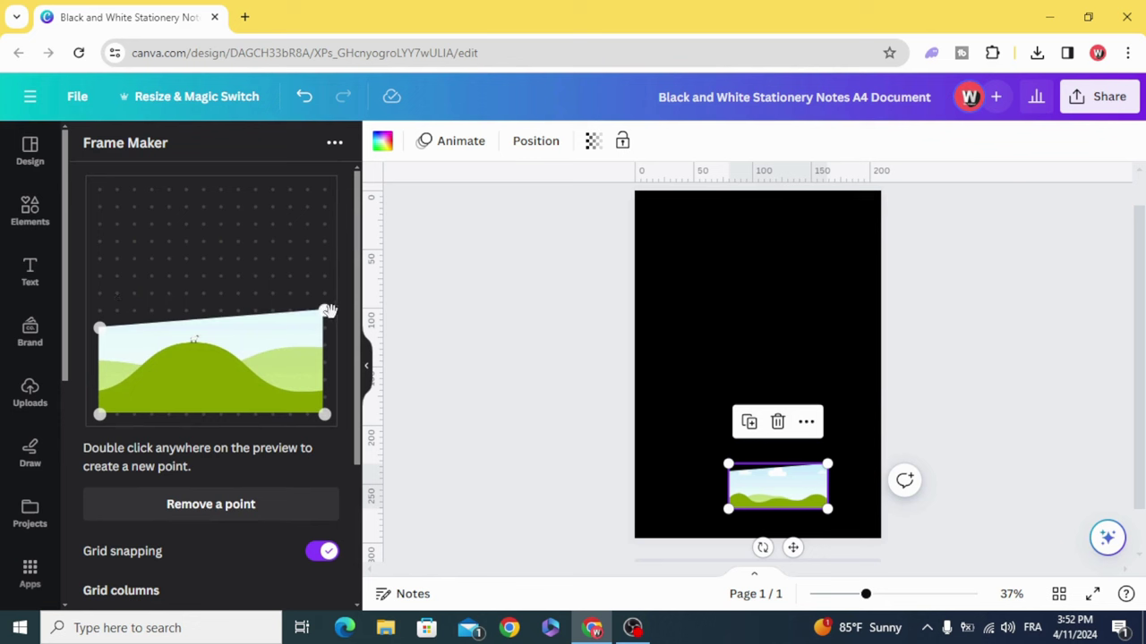
Reshape the preview into a panel with a slanted bottom edge and add it to the page
drag(327, 311, 358, 186)
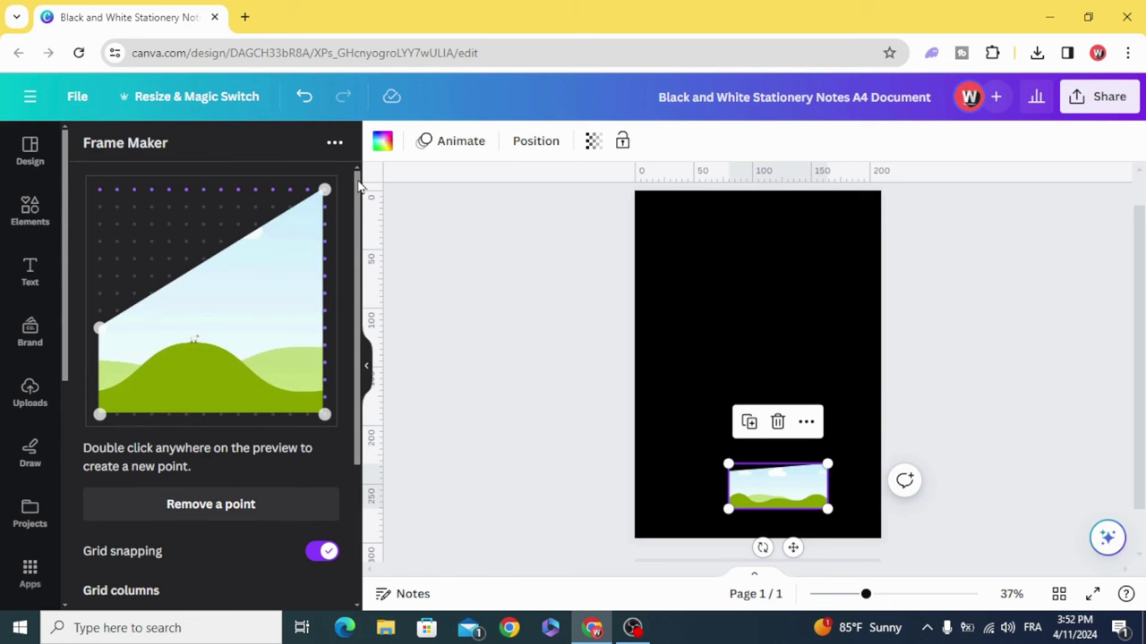
drag(99, 327, 77, 180)
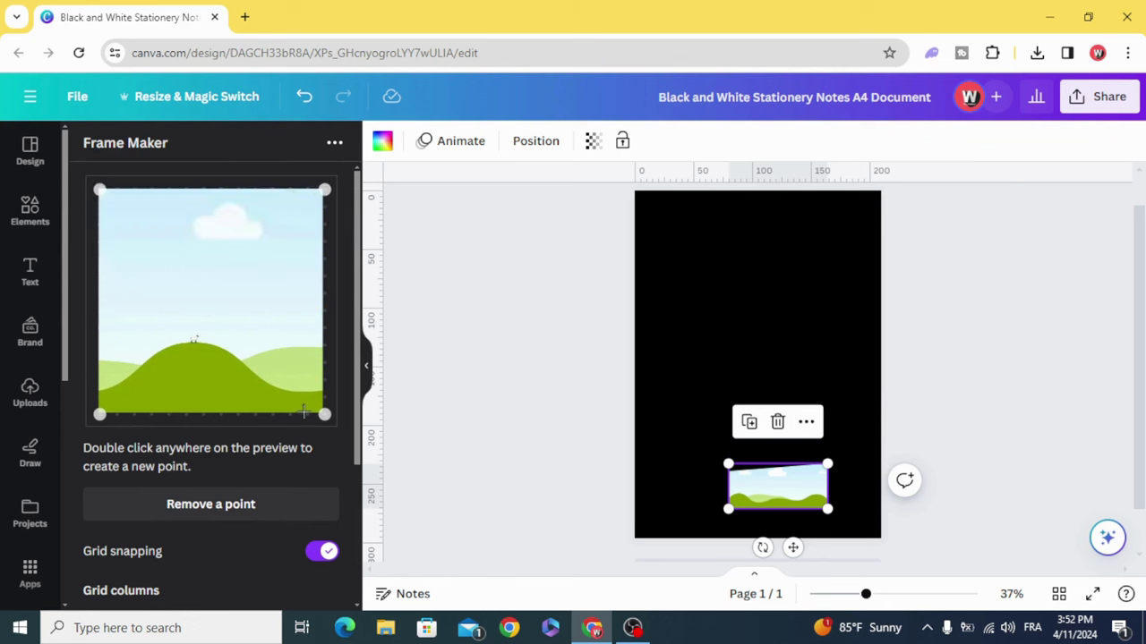
mouse_move(324, 414)
mouse_down()
mouse_move(324, 242)
mouse_move(347, 207)
mouse_move(356, 275)
mouse_up()
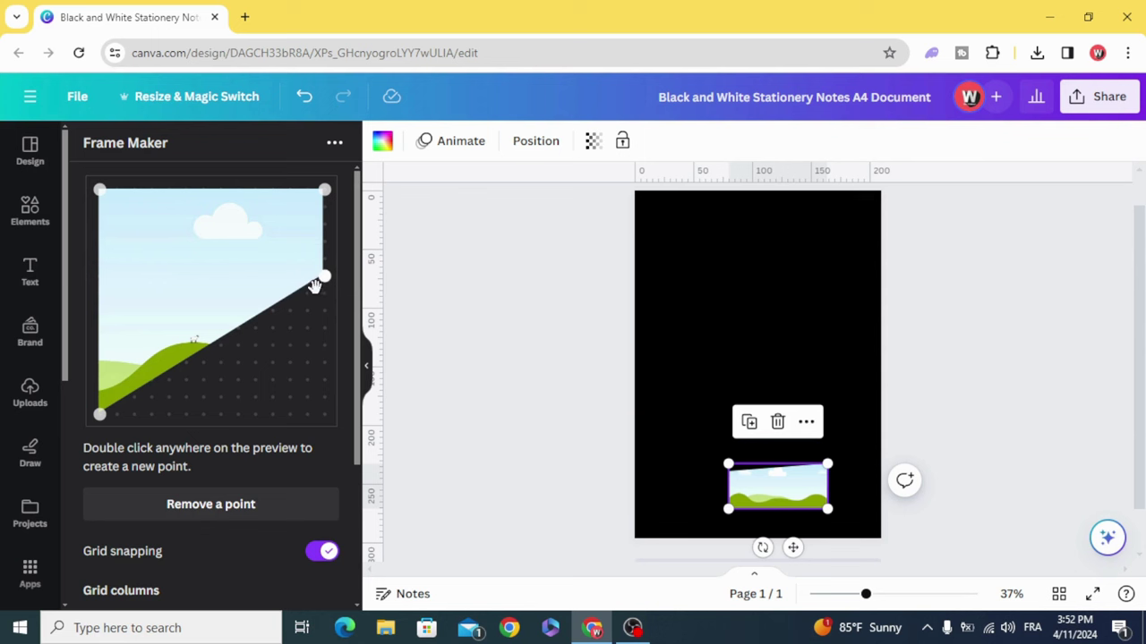
mouse_move(100, 417)
mouse_down()
mouse_move(100, 276)
mouse_move(99, 292)
mouse_up()
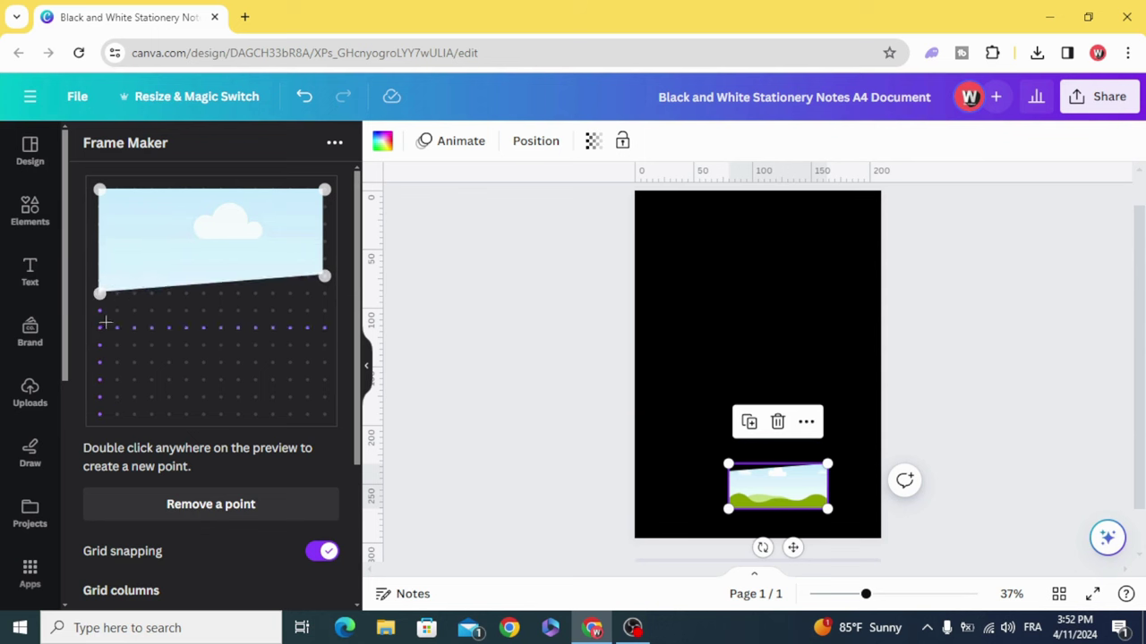
scroll(105, 322, down, 3)
click(181, 577)
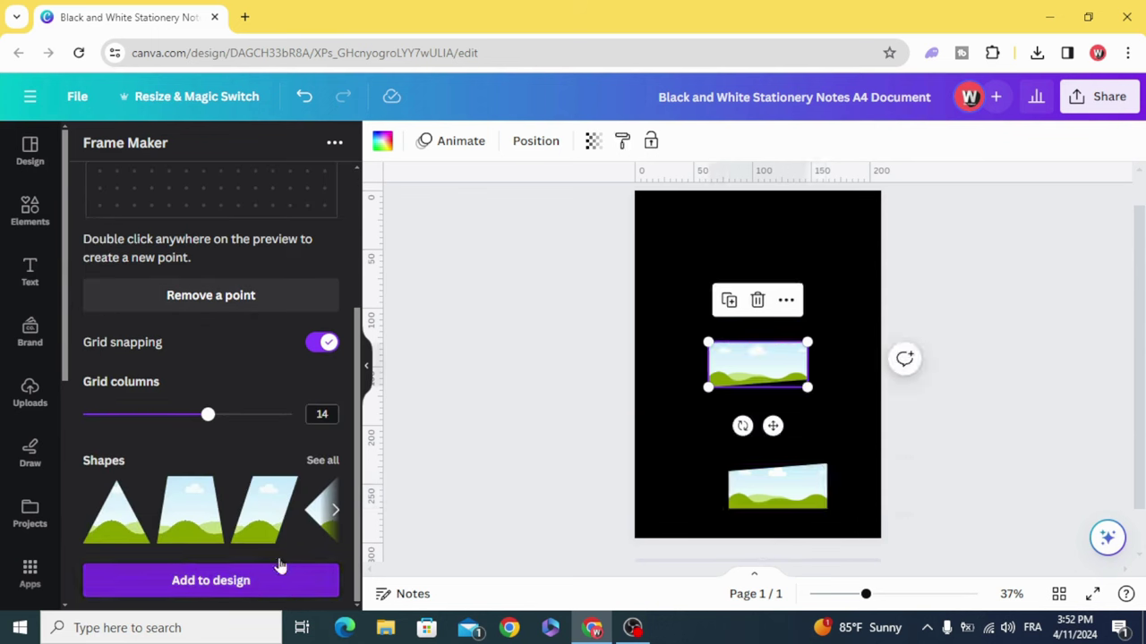
Move the second panel just above the first one
click(588, 421)
drag(729, 374, 752, 415)
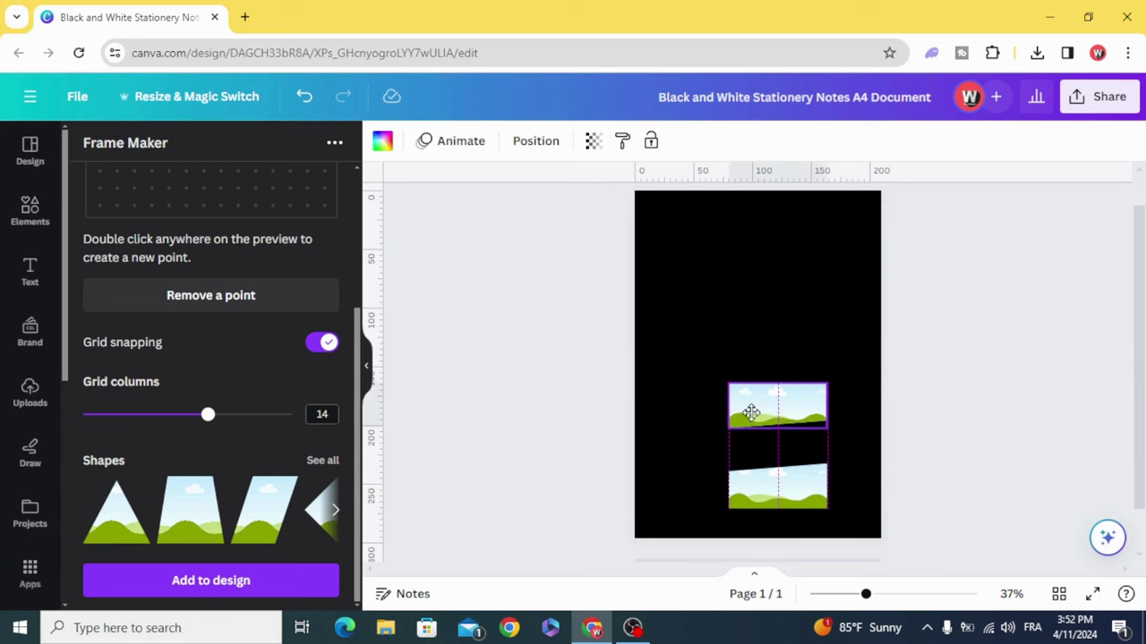
scroll(224, 349, up, 3)
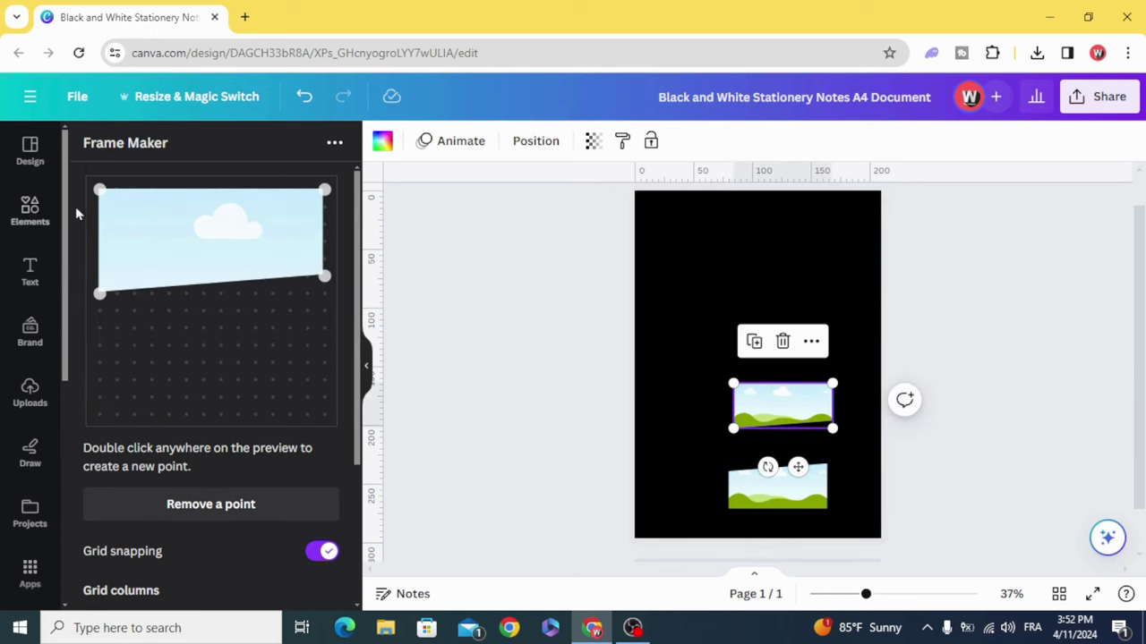
Lower the preview's top corners to narrow it and add this thin third panel
drag(99, 190, 99, 241)
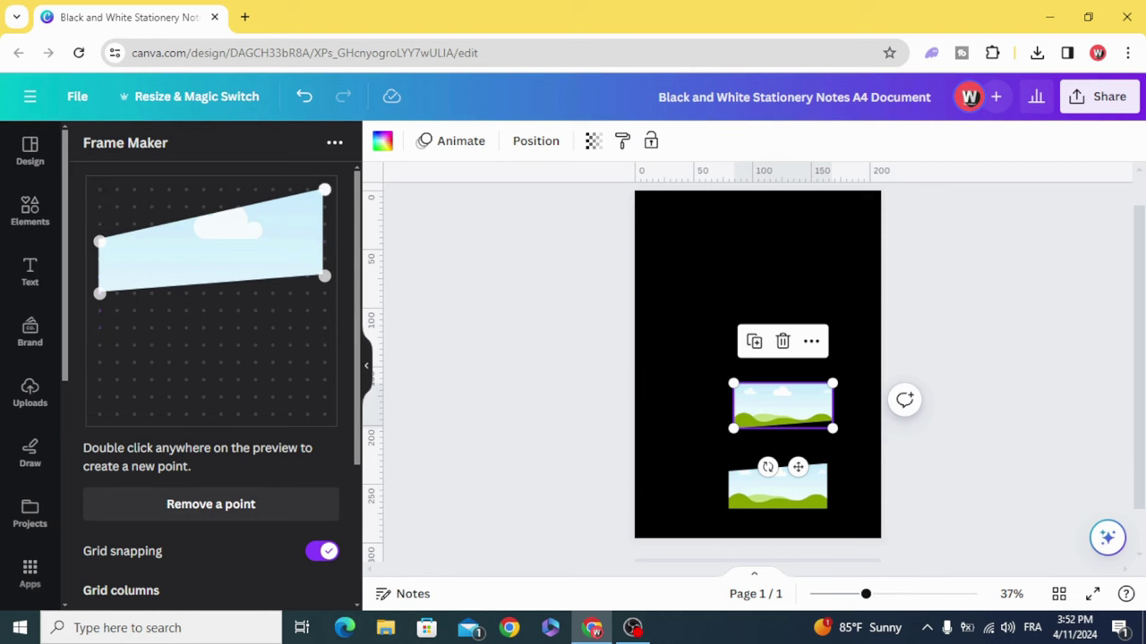
drag(324, 190, 324, 224)
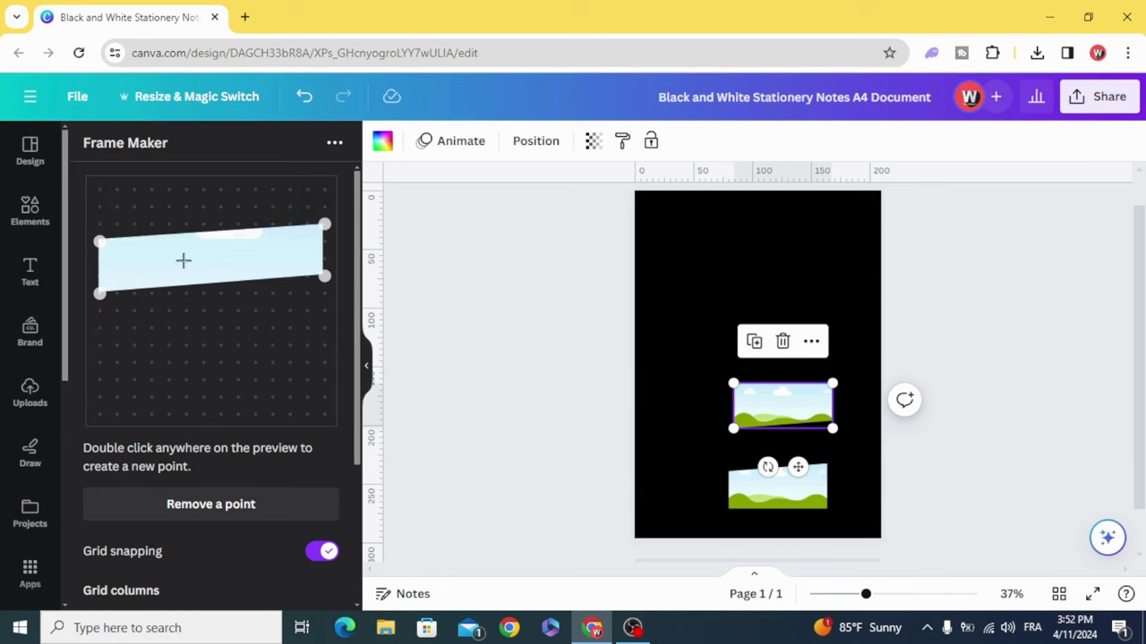
scroll(178, 260, down, 3)
scroll(197, 314, up, 3)
scroll(217, 371, down, 3)
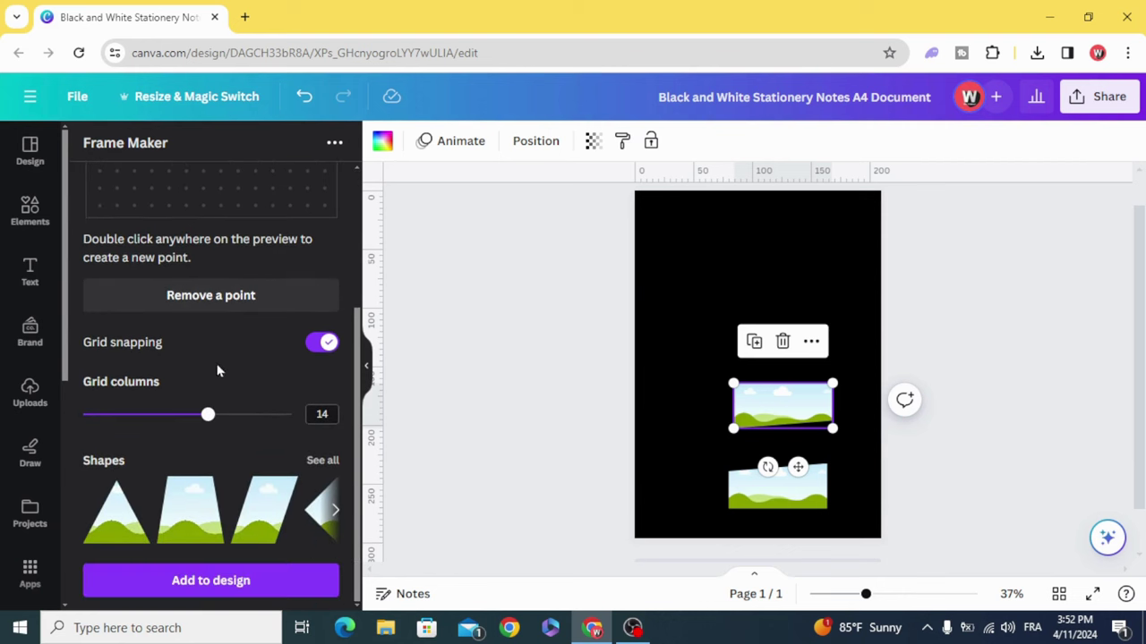
click(212, 575)
click(564, 372)
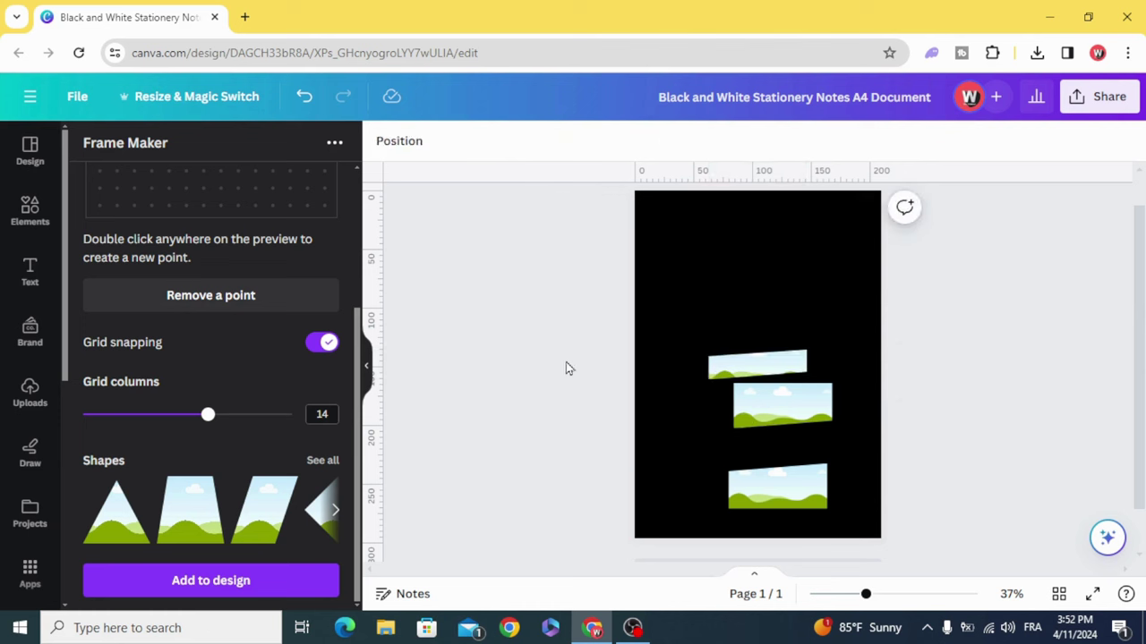
Move the narrow panel between the other two and line up the three-panel column
mouse_move(752, 367)
mouse_down()
mouse_move(768, 442)
mouse_move(776, 412)
mouse_up()
click(640, 422)
click(676, 382)
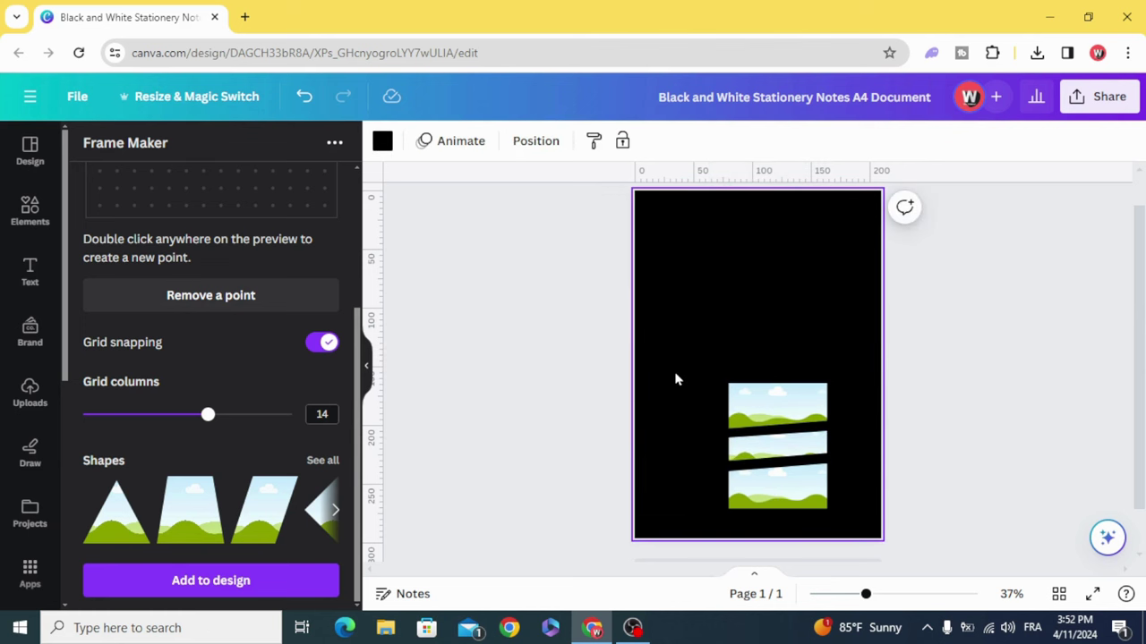
drag(687, 390, 810, 537)
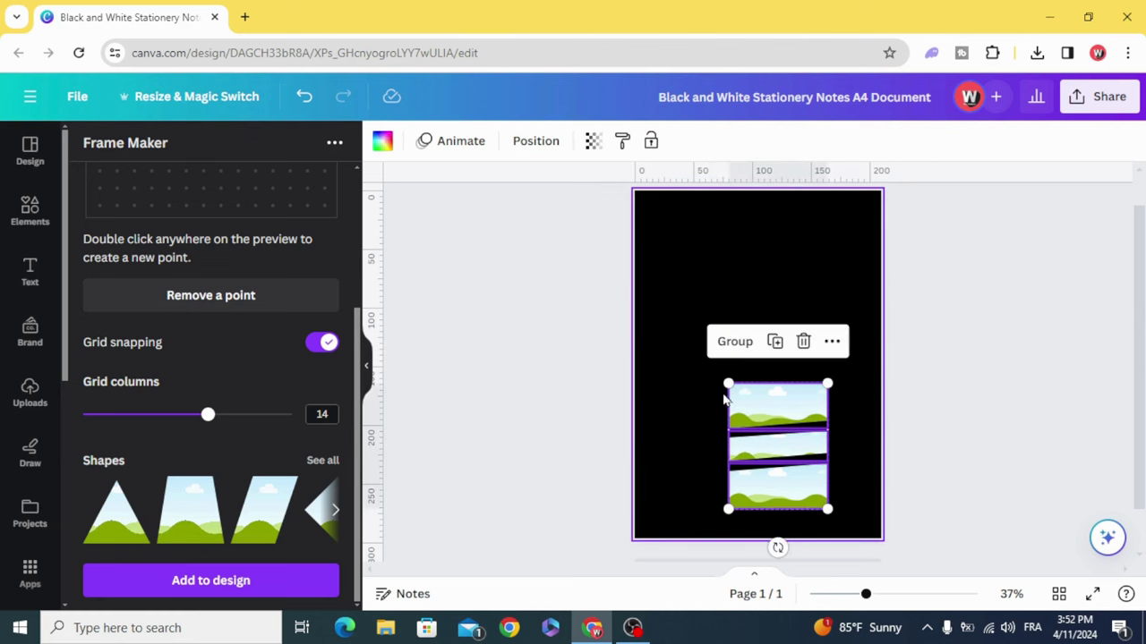
Enlarge the three panels together to fill most of the page and centre them
drag(727, 385, 538, 268)
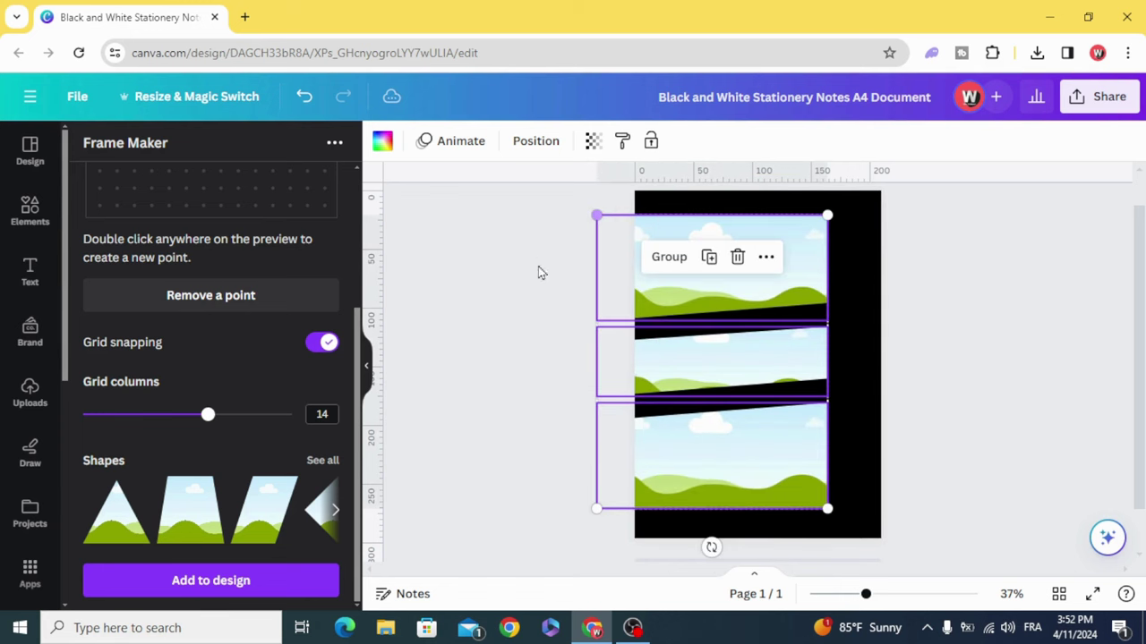
click(669, 257)
drag(686, 282, 711, 295)
click(686, 257)
drag(644, 216, 667, 248)
drag(762, 373, 748, 362)
click(588, 348)
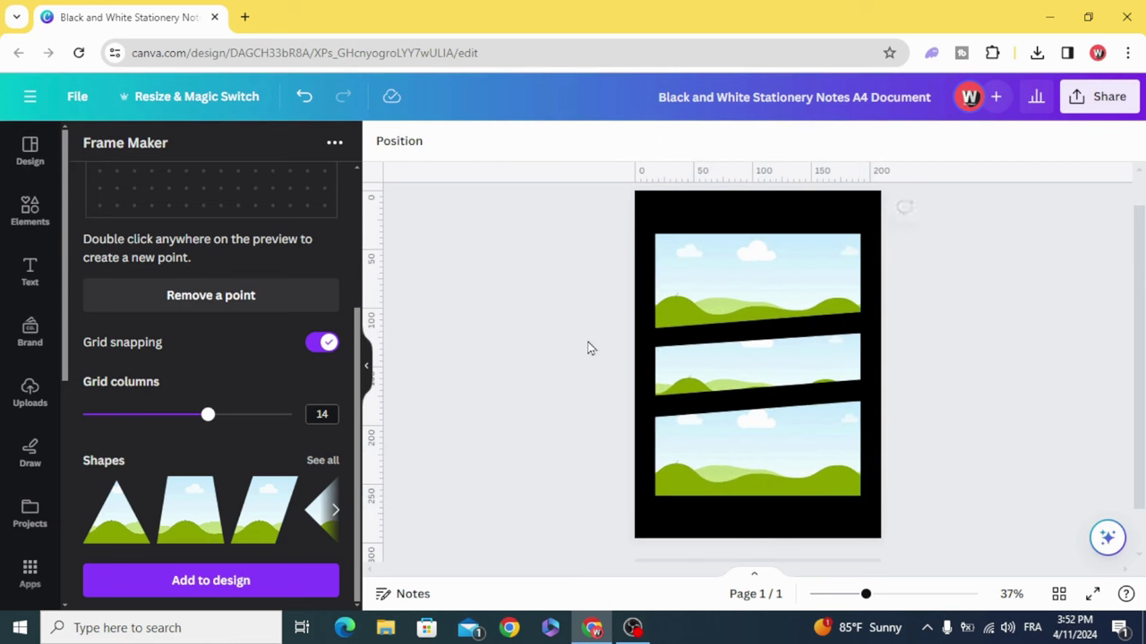
Search Elements for 'comic' and filter the results to photos
click(40, 213)
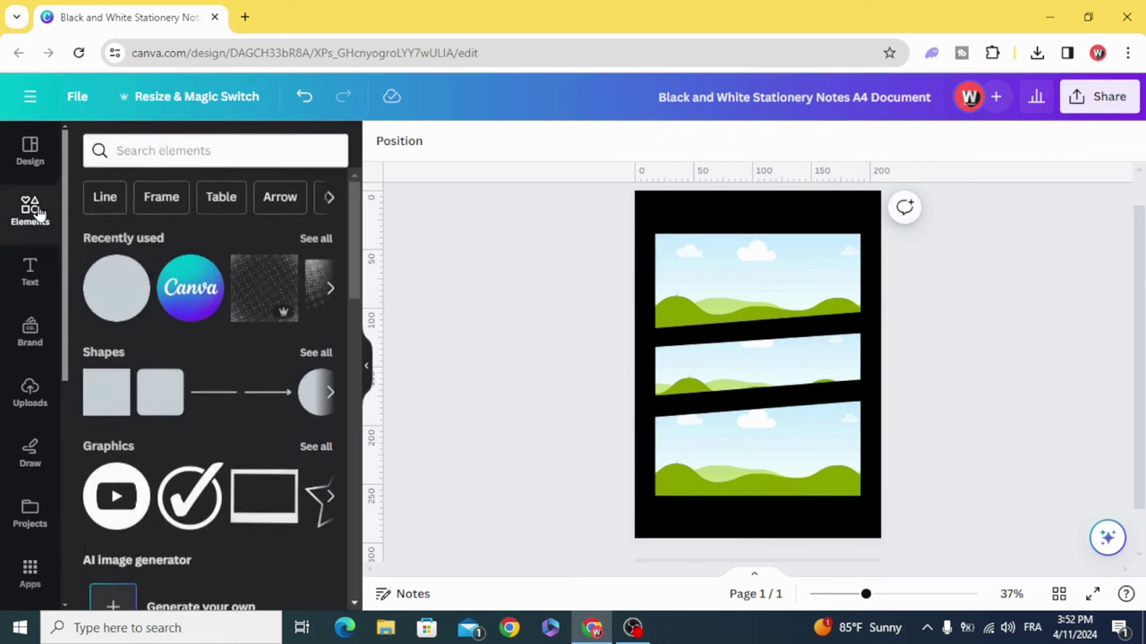
click(162, 149)
text(comic)
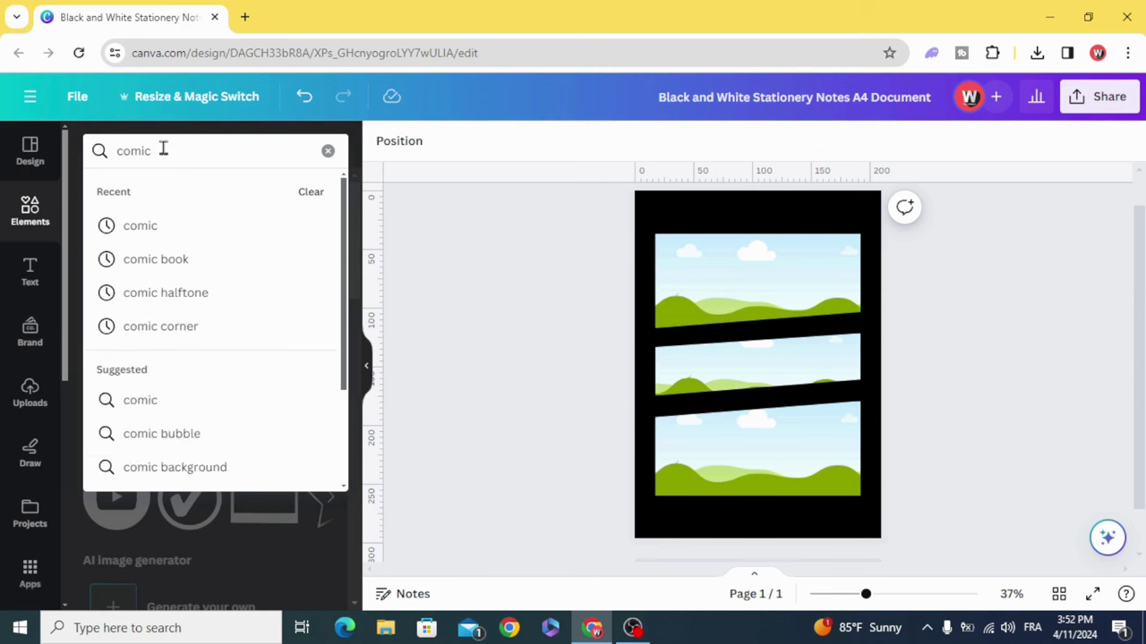
key(Return)
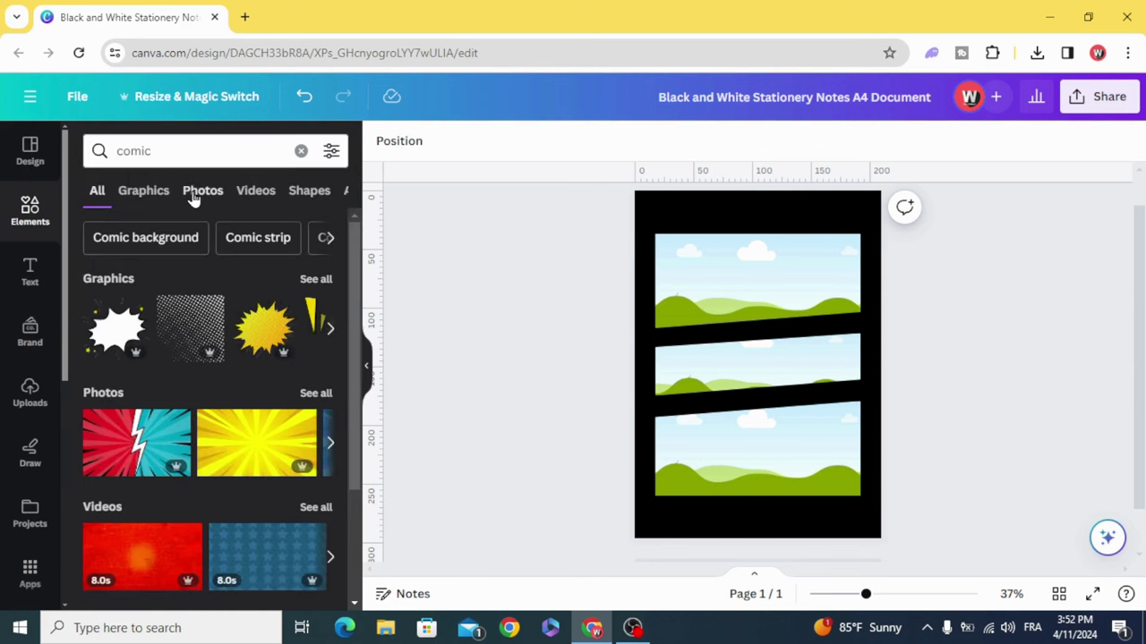
click(201, 190)
scroll(191, 269, down, 3)
scroll(187, 276, up, 3)
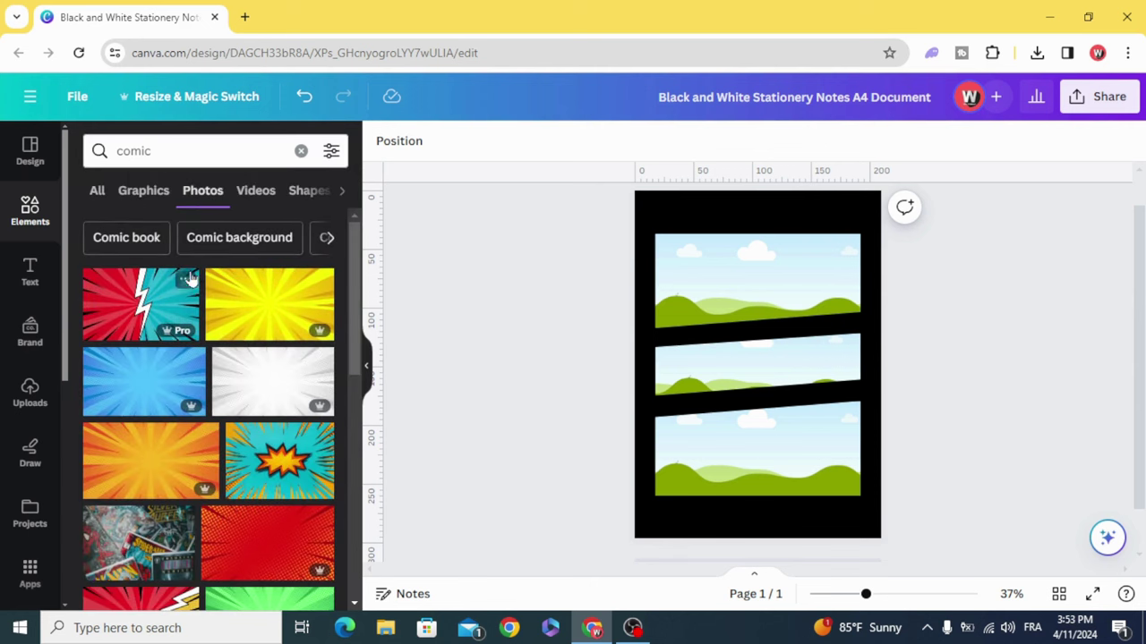
Place a yellow comic photo in the middle panel, enlarged and repositioned
mouse_move(222, 307)
mouse_down()
mouse_move(741, 372)
mouse_move(722, 373)
mouse_up()
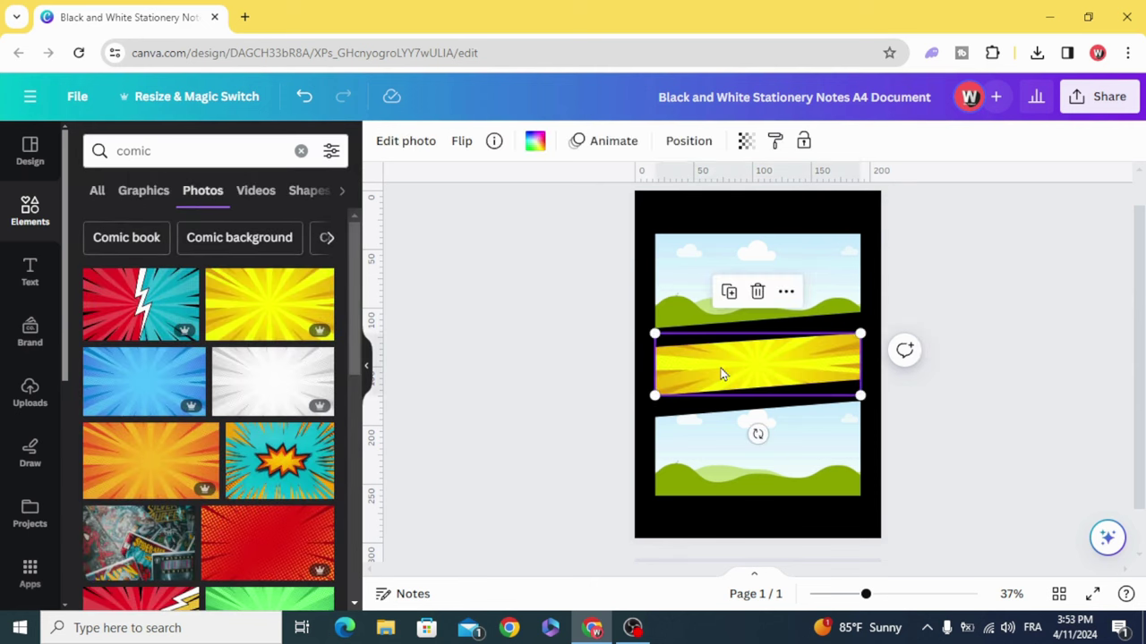
double_click(706, 365)
drag(649, 432, 451, 534)
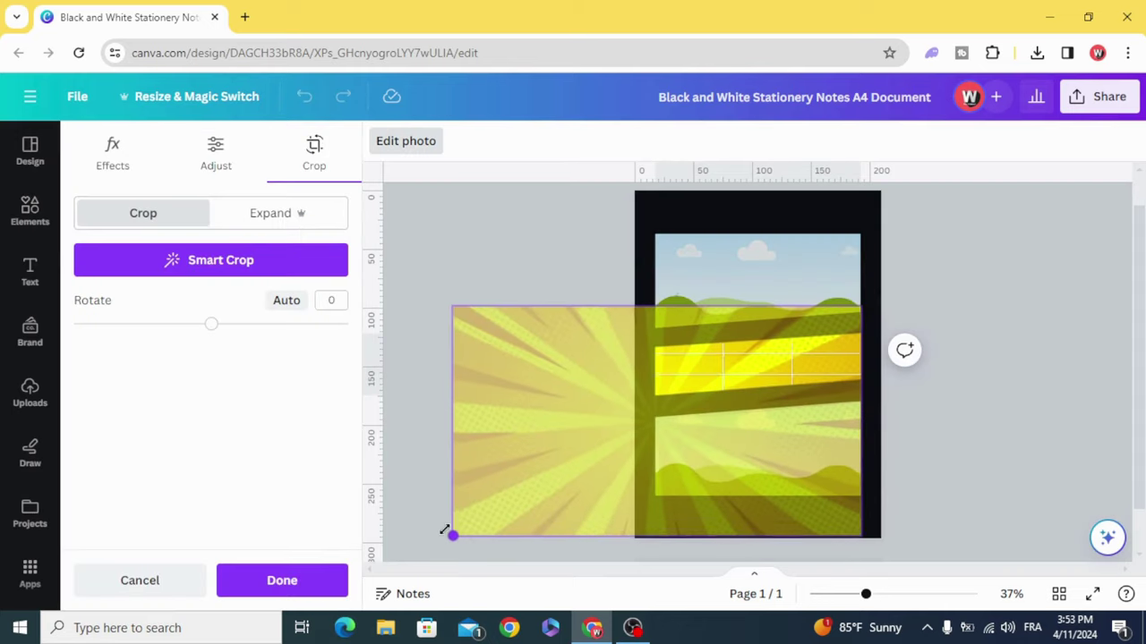
drag(460, 483, 460, 436)
click(403, 235)
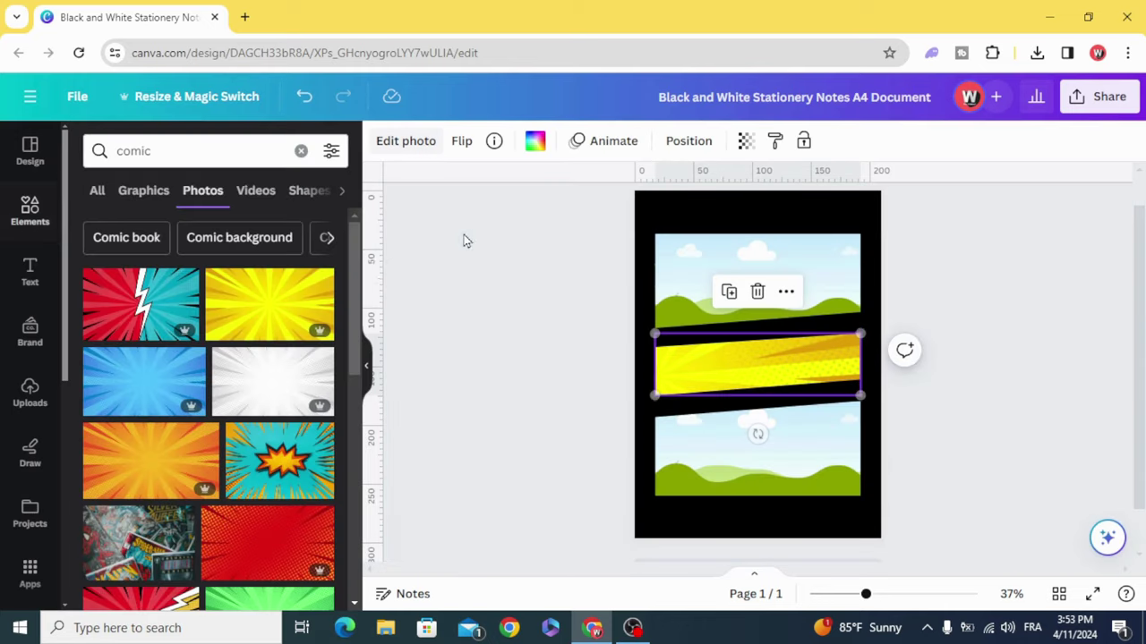
Fill the top panel with a blue comic photo, enlarged and shifted upward
drag(167, 394, 696, 308)
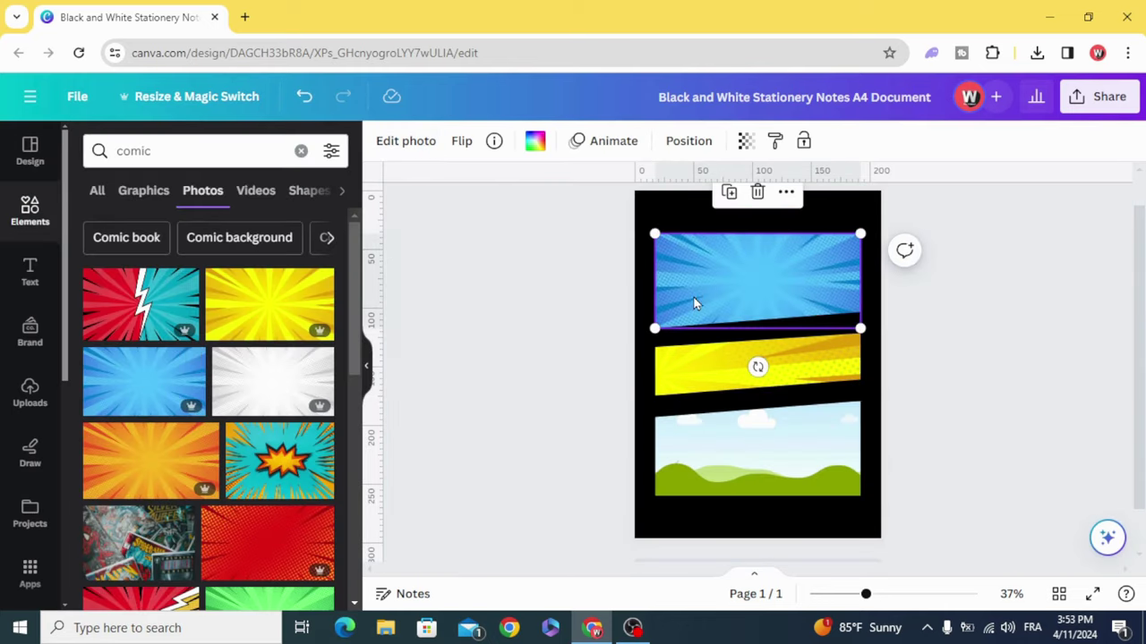
double_click(696, 304)
drag(655, 343, 409, 463)
mouse_move(472, 393)
mouse_down()
mouse_move(466, 317)
mouse_move(453, 363)
mouse_move(444, 336)
mouse_move(437, 360)
mouse_up()
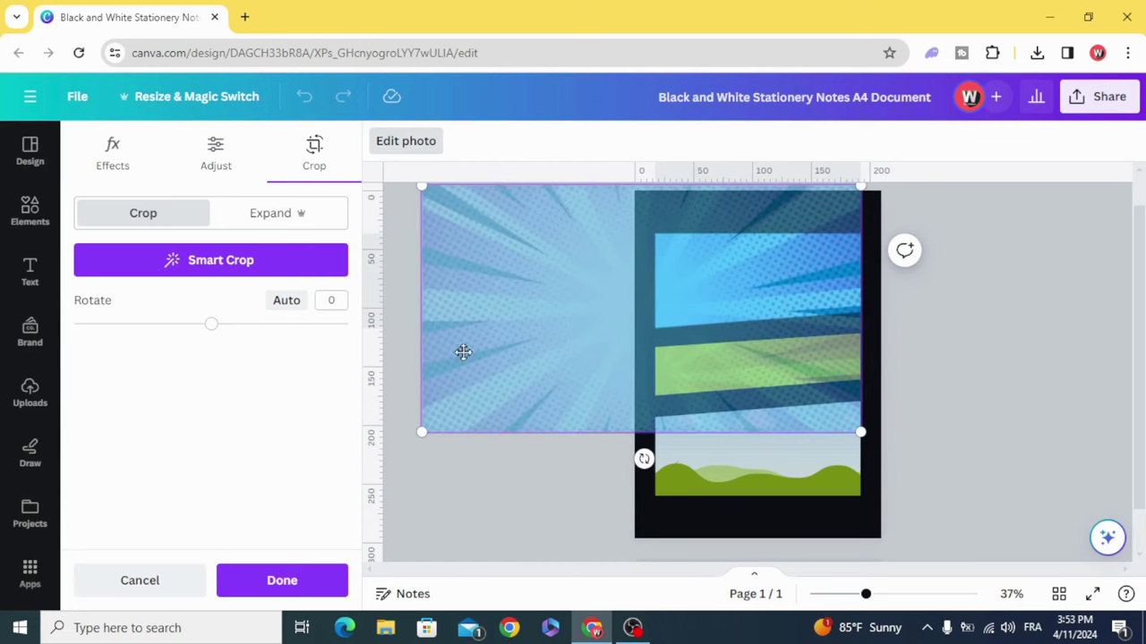
click(932, 322)
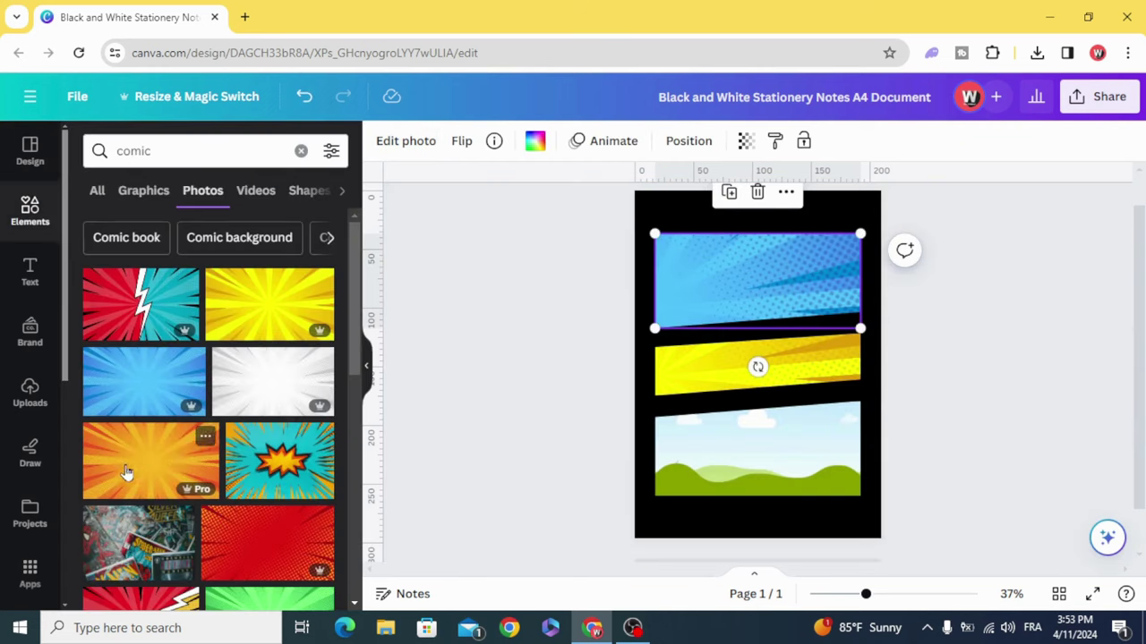
Fill the bottom panel with a red comic photo, enlarged and repositioned
mouse_move(126, 472)
mouse_down()
mouse_move(723, 486)
mouse_move(225, 476)
mouse_move(296, 538)
mouse_move(736, 462)
mouse_up()
double_click(736, 462)
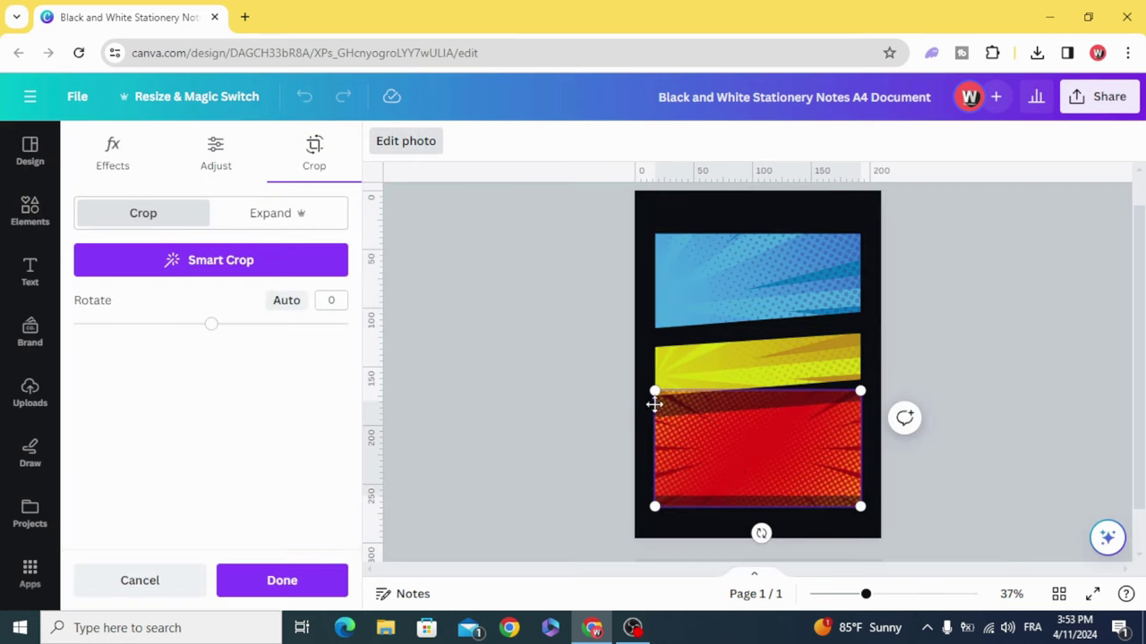
drag(654, 392, 435, 265)
mouse_move(513, 351)
mouse_down()
mouse_move(538, 408)
mouse_move(515, 408)
mouse_up()
click(970, 292)
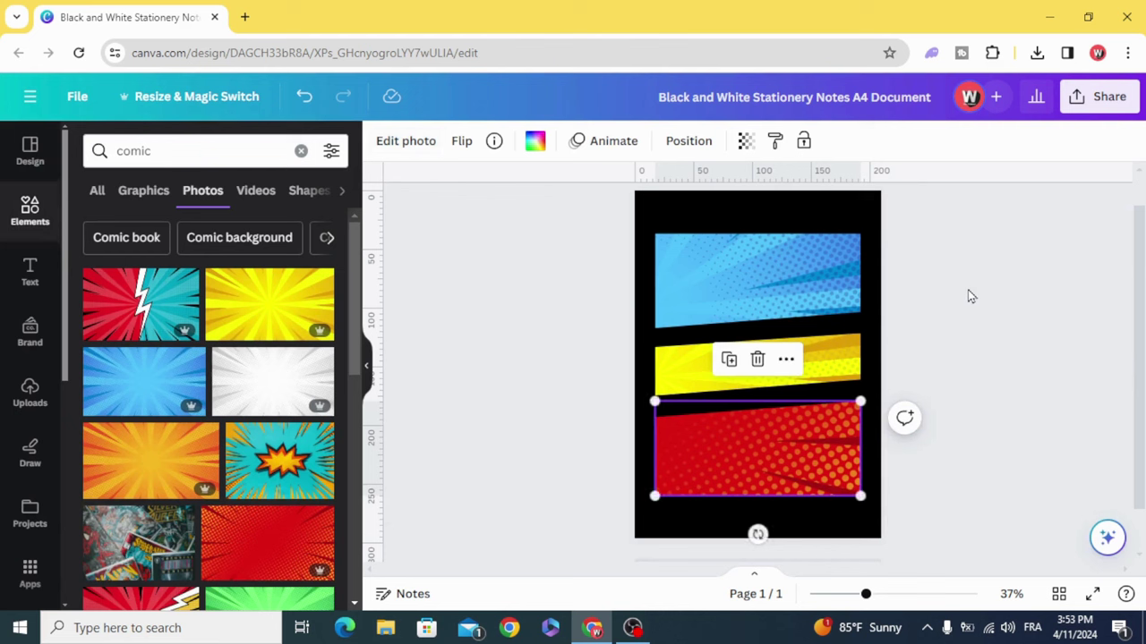
Download the three-panel page as a PNG via Share > Download
click(1110, 96)
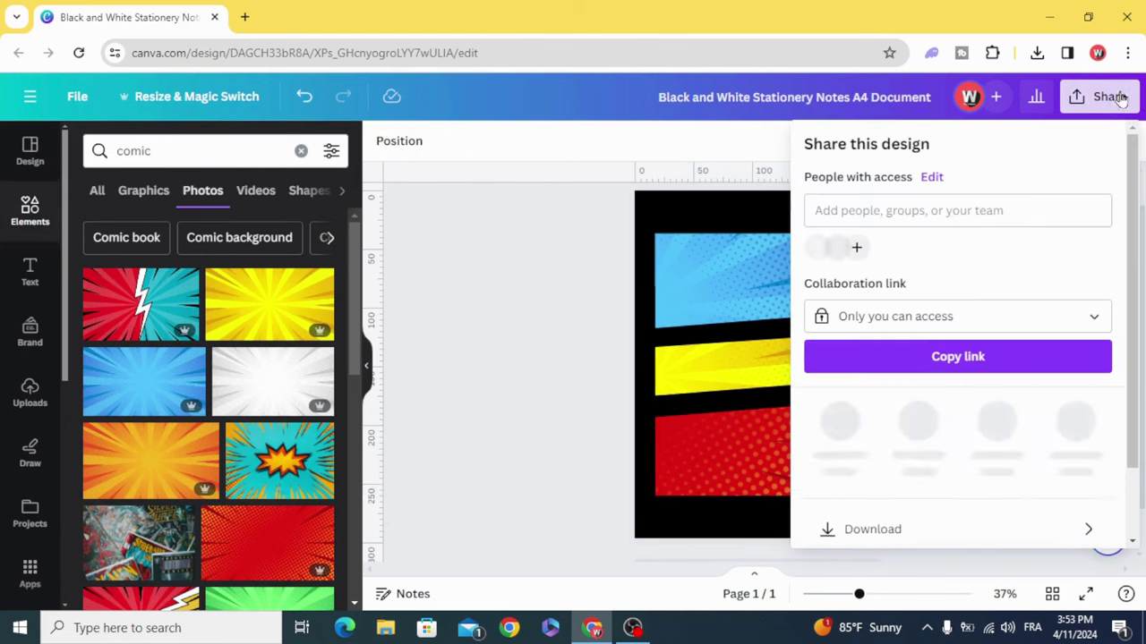
scroll(1002, 295, down, 2)
click(940, 443)
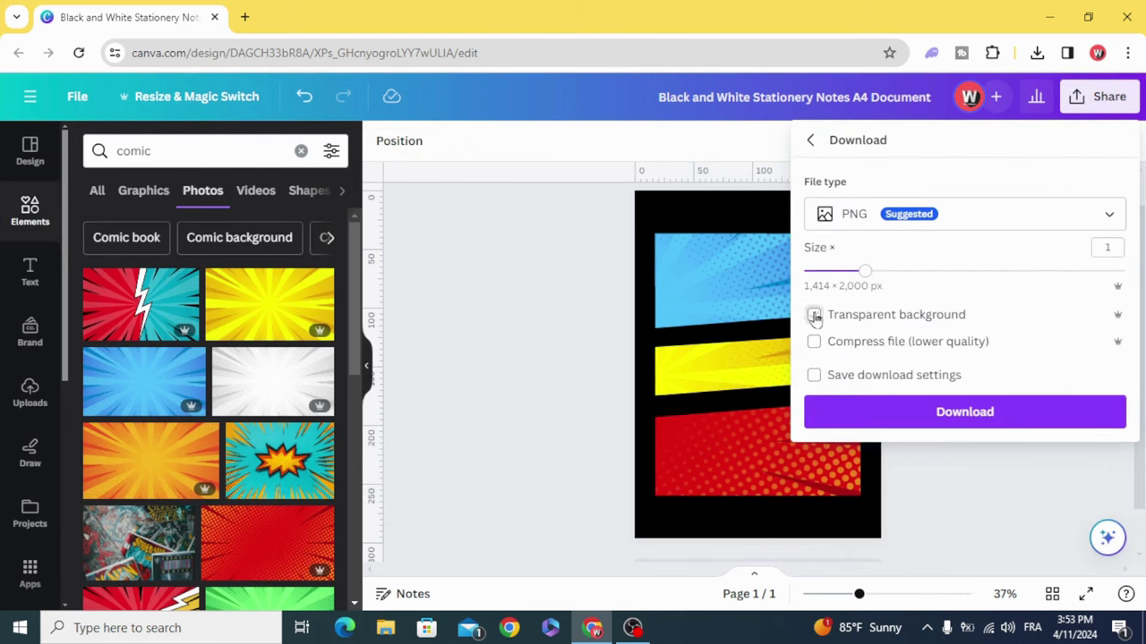
click(1000, 426)
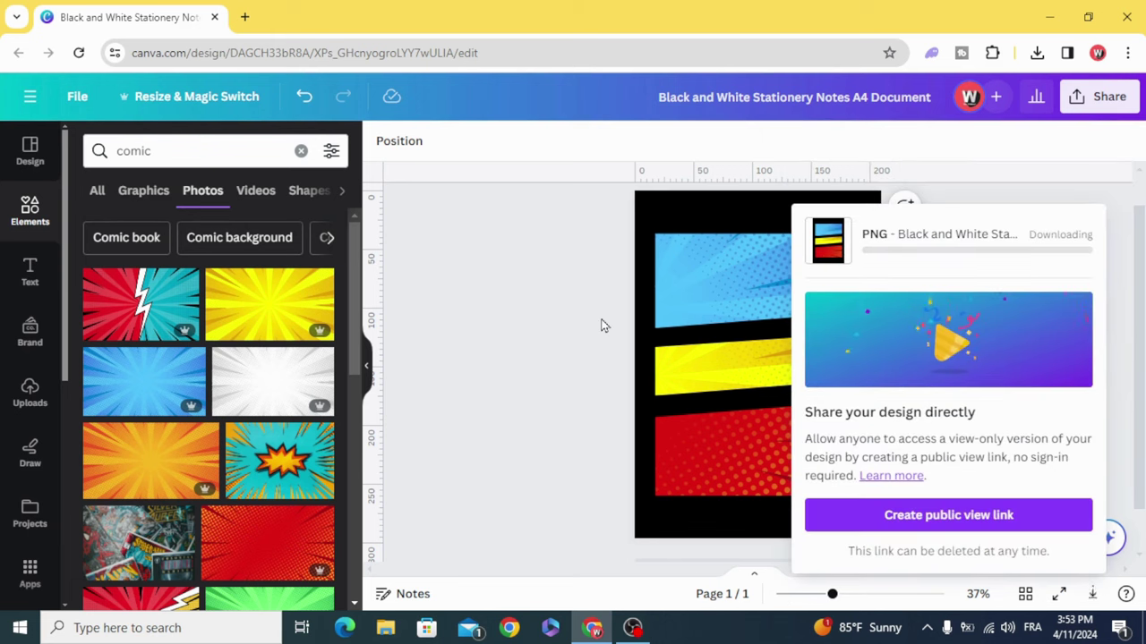
scroll(616, 401, down, 1)
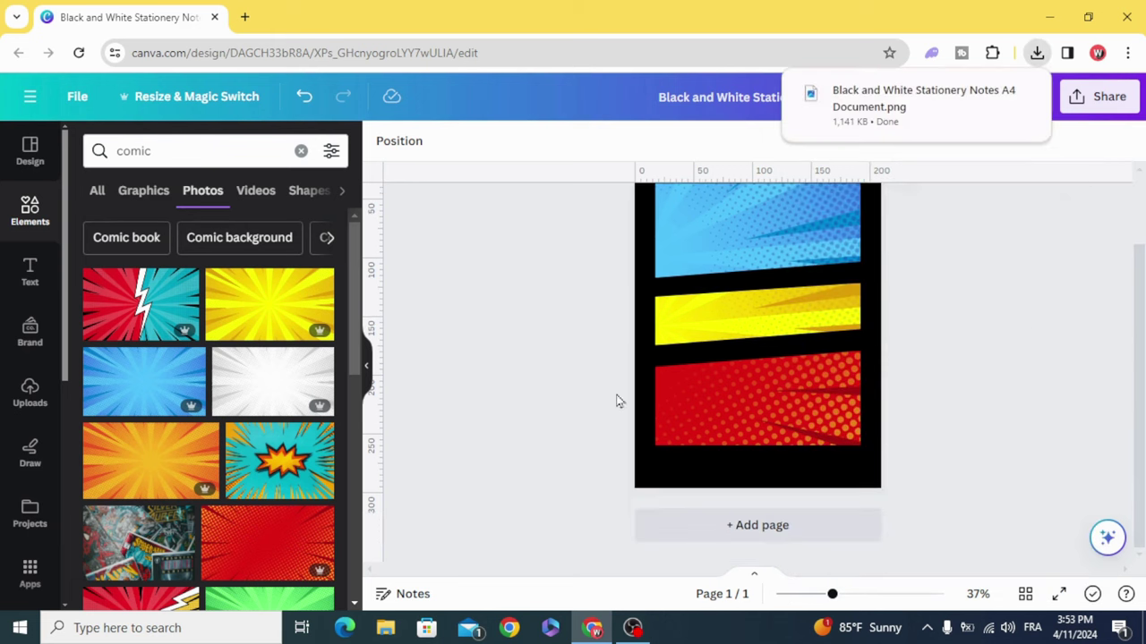
Add a second page, upload the downloaded PNG and place it on page 2
click(685, 528)
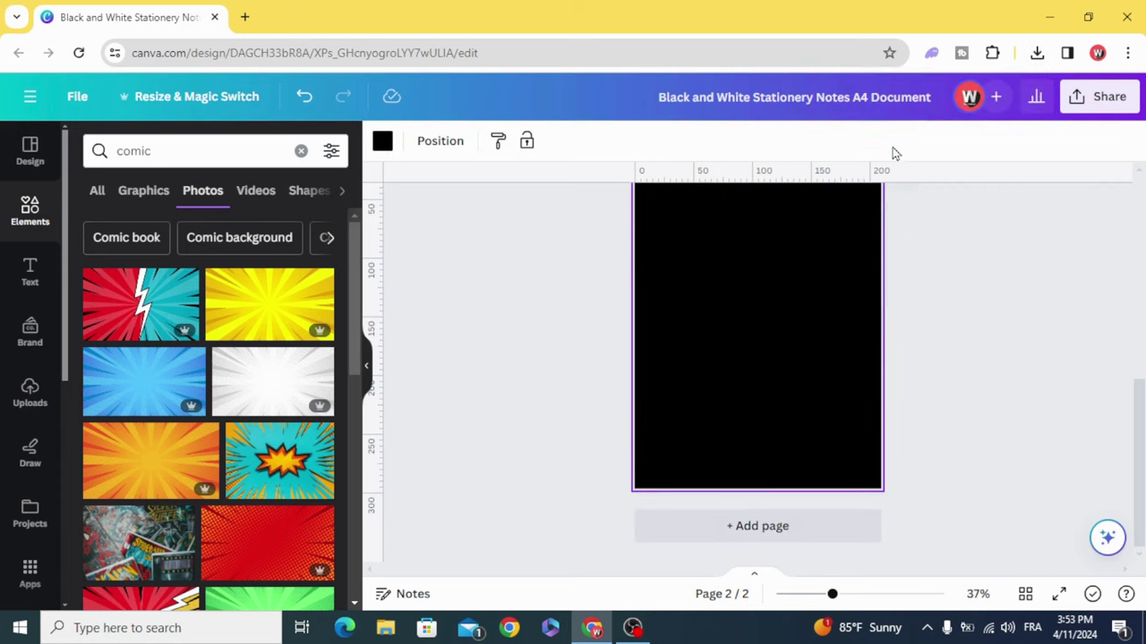
click(1036, 53)
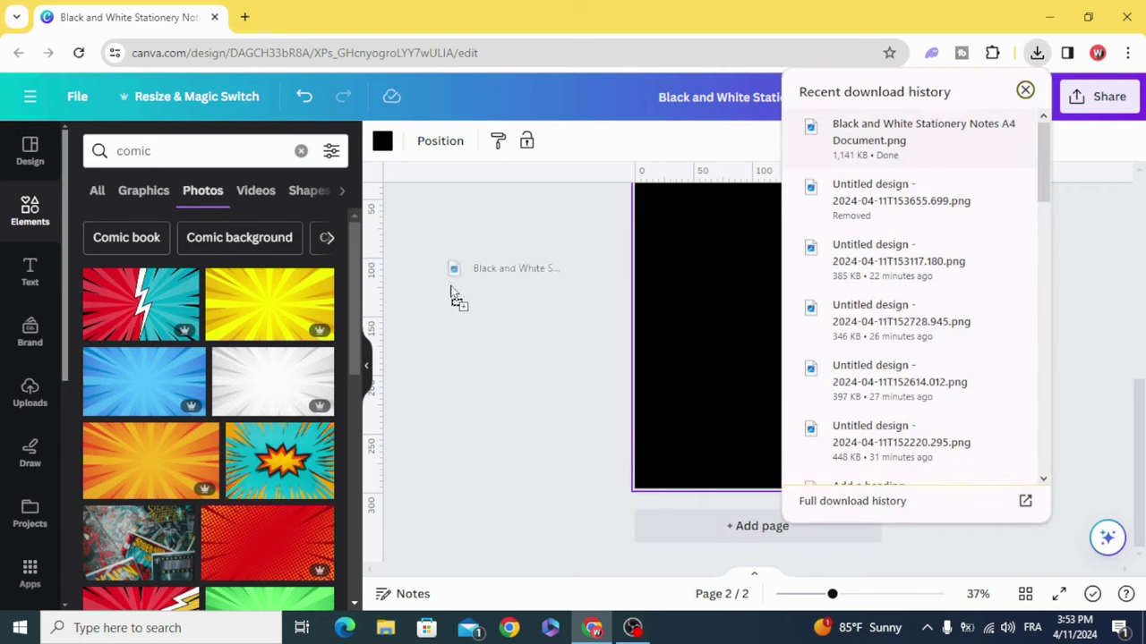
drag(937, 143, 192, 380)
click(488, 318)
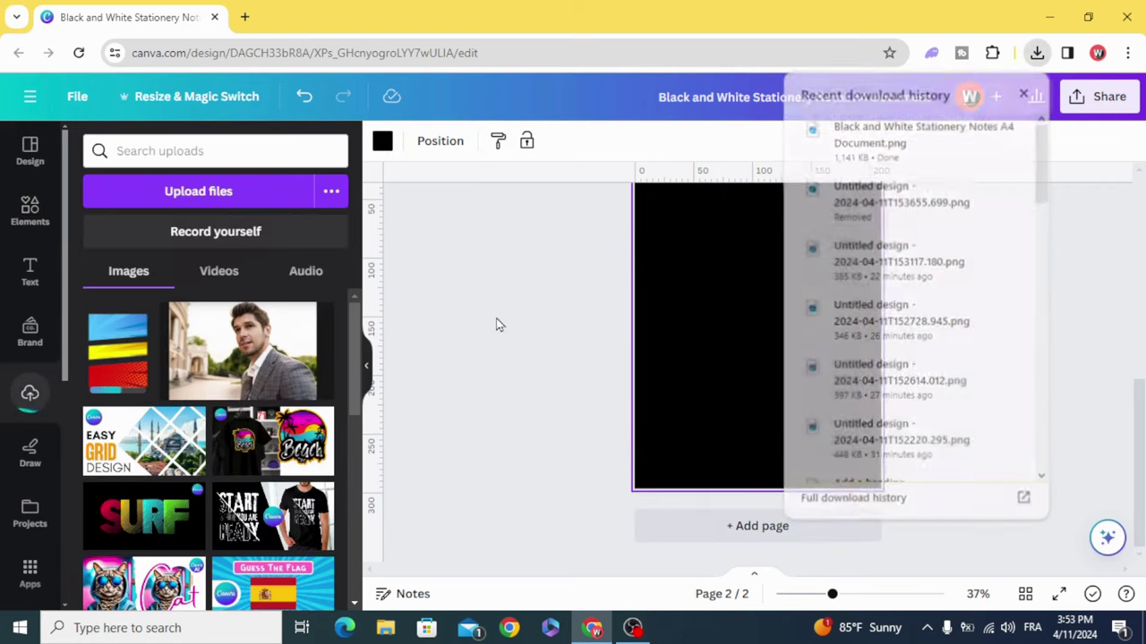
click(105, 356)
Resize and centre the panel image so it fills the black page
drag(793, 366, 778, 354)
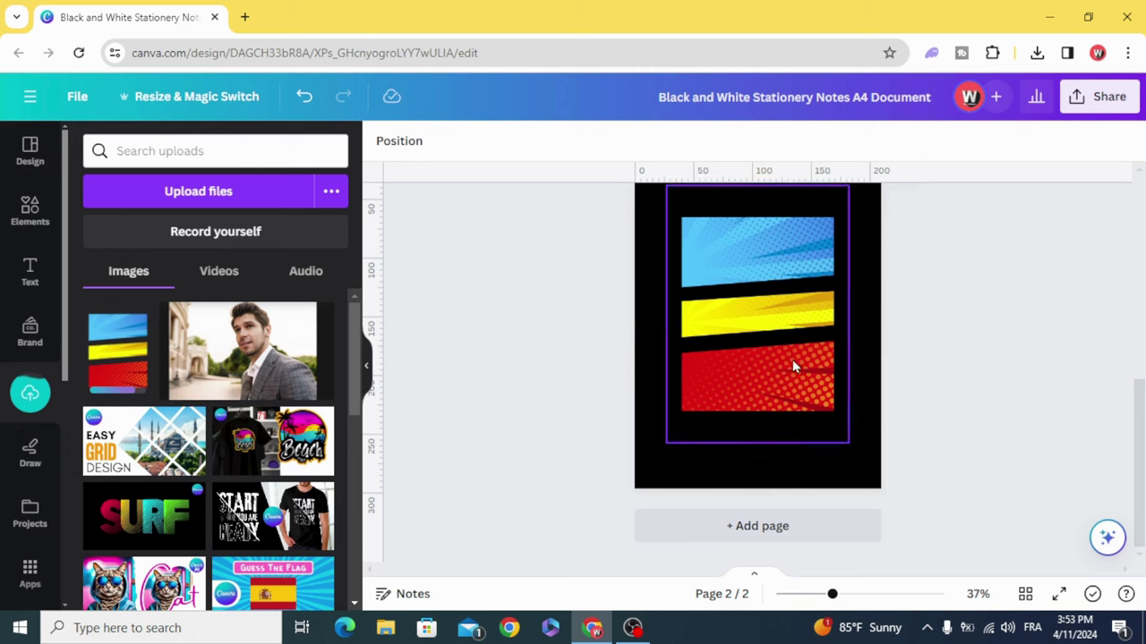
drag(832, 594, 824, 593)
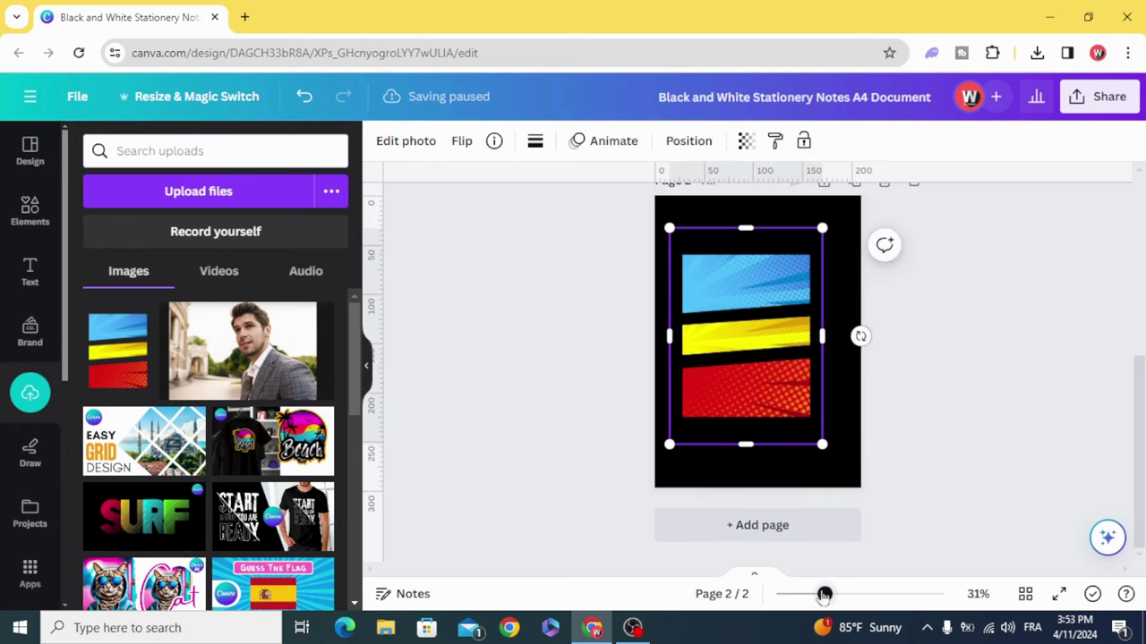
drag(752, 366, 733, 346)
drag(806, 401, 866, 488)
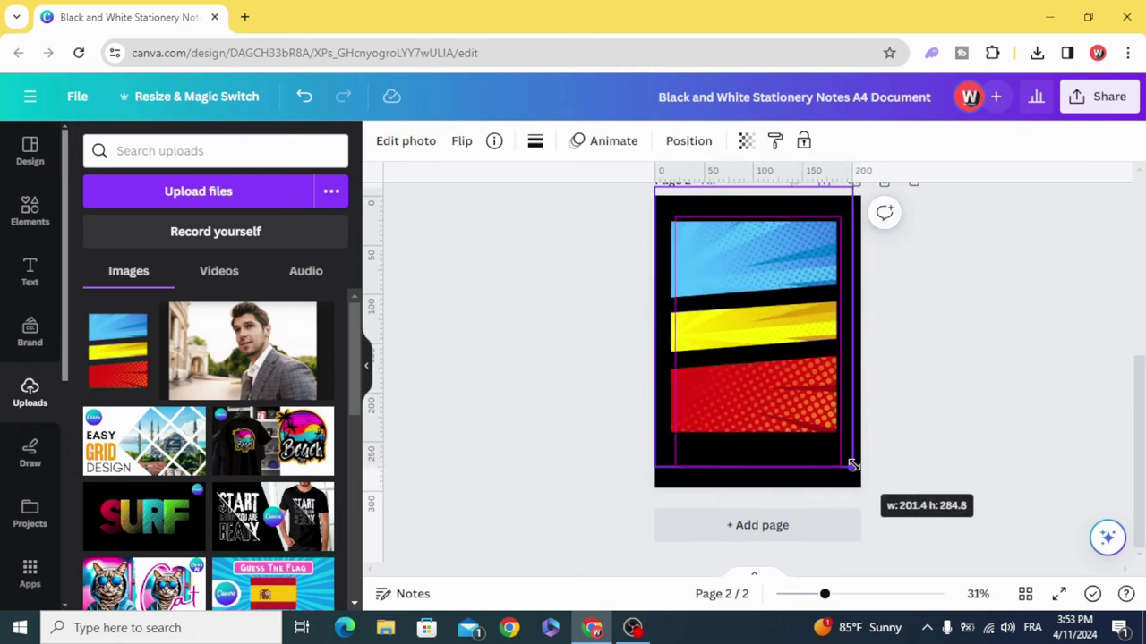
drag(795, 424, 793, 414)
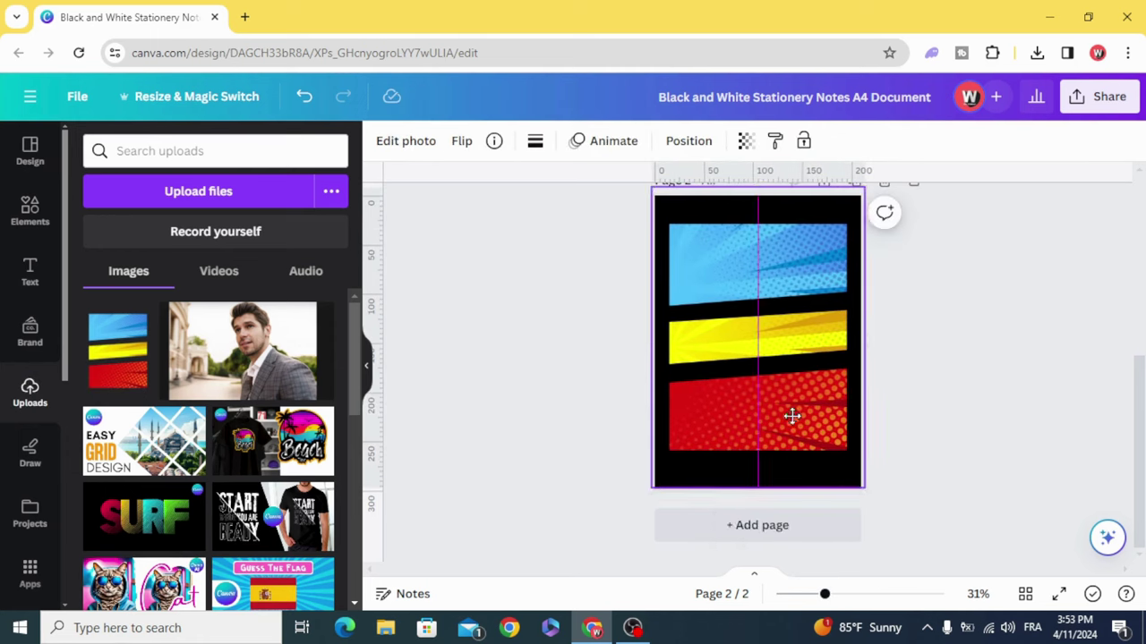
Give the panel image a white (#FFFFFF) Outline shadow effect
click(426, 134)
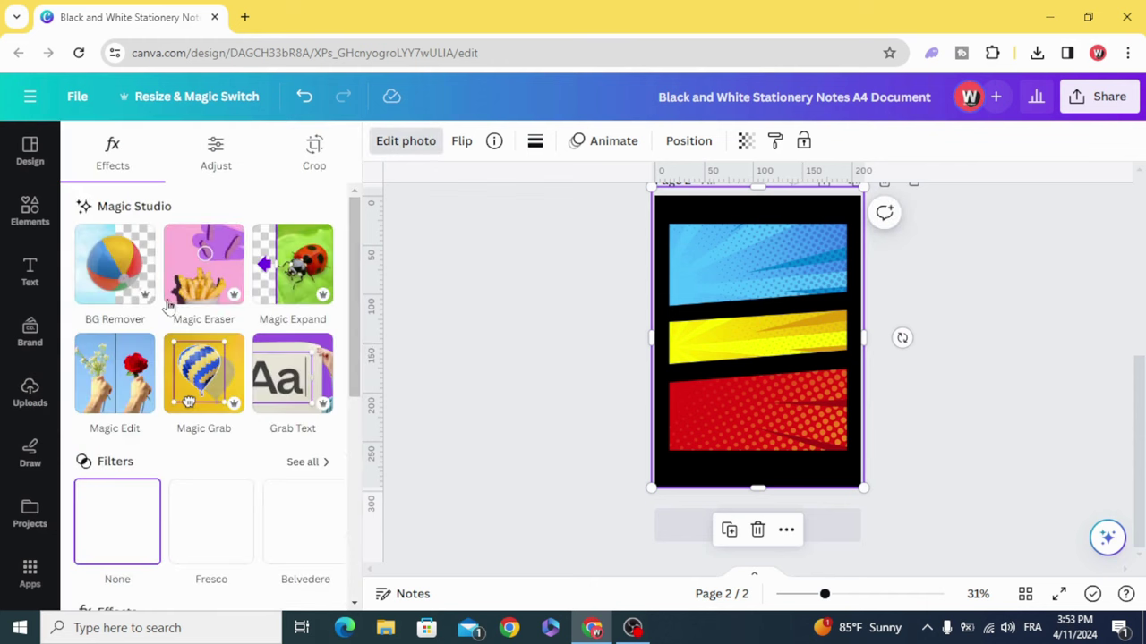
scroll(170, 358, down, 4)
click(116, 345)
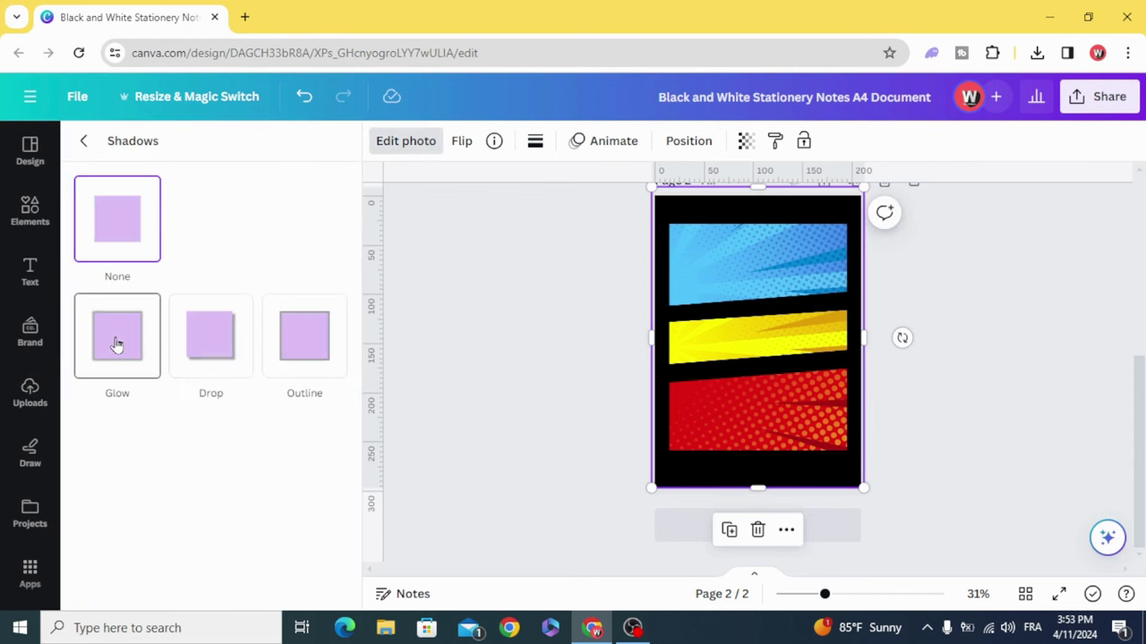
click(301, 338)
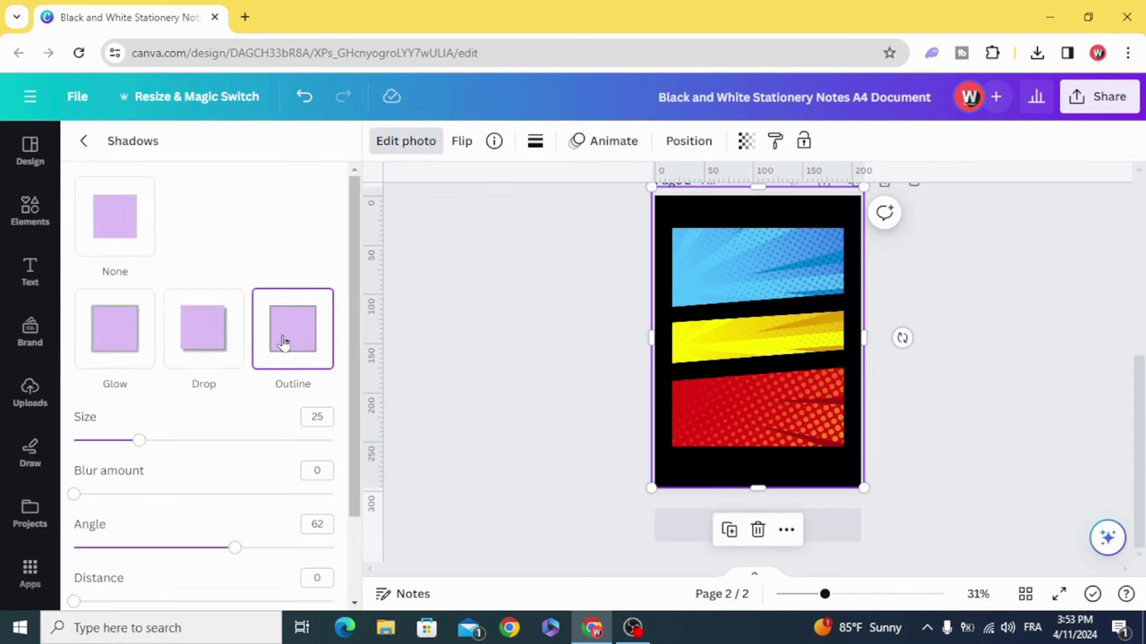
scroll(288, 341, down, 2)
click(321, 532)
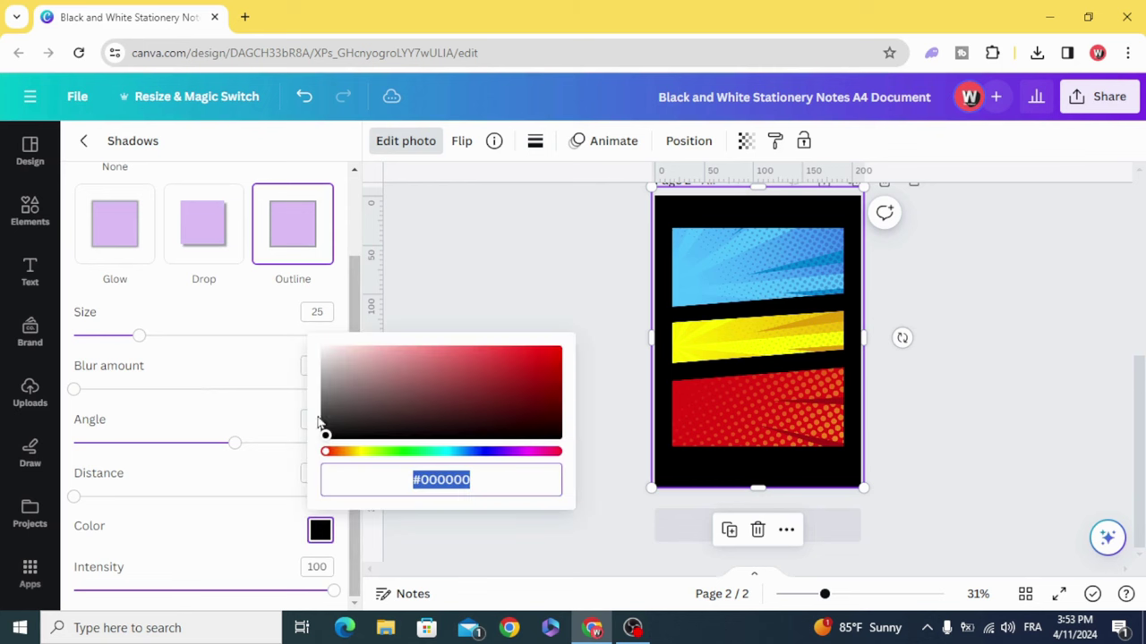
drag(322, 429, 315, 318)
click(505, 281)
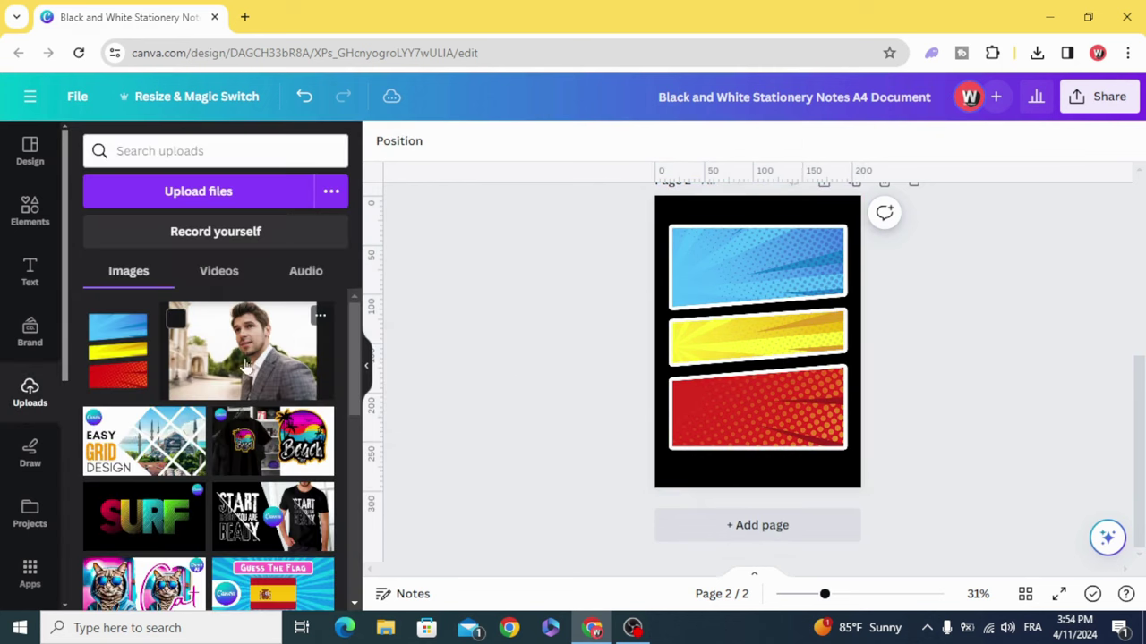
Place the man's portrait over the middle of page 2, enlarged and trimmed on the right
drag(240, 362, 680, 349)
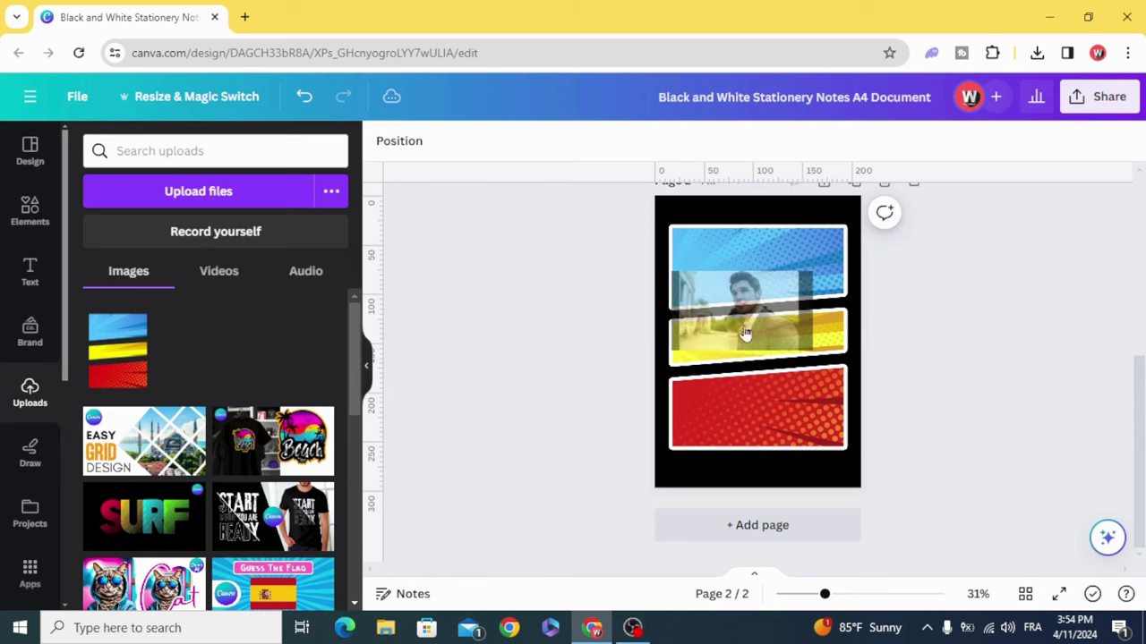
drag(561, 426, 502, 448)
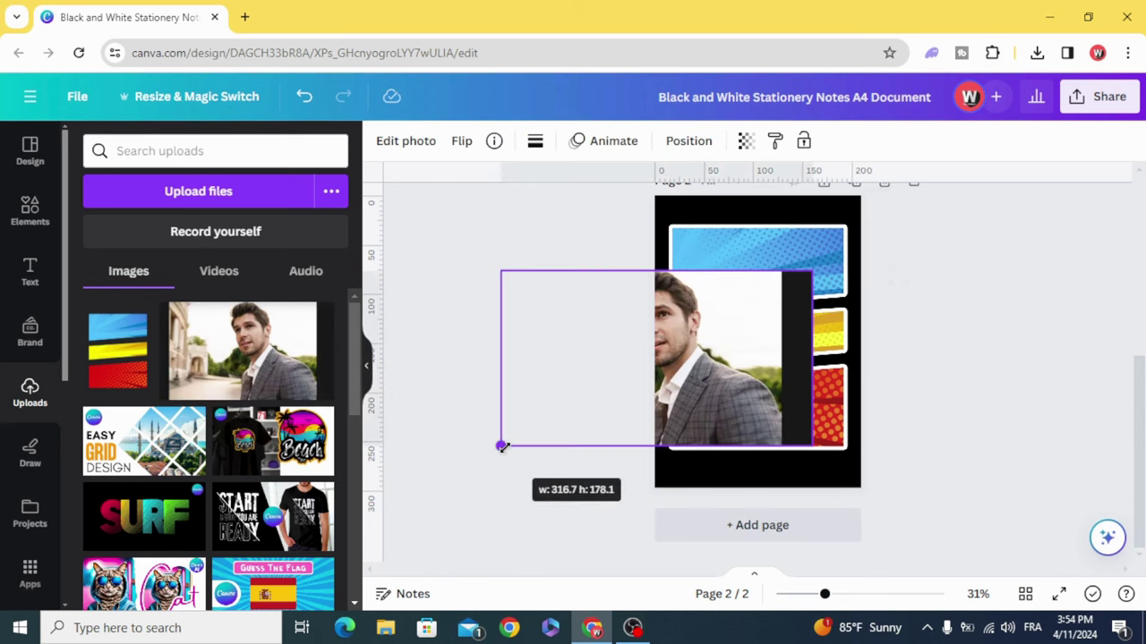
drag(644, 409, 771, 376)
mouse_move(882, 344)
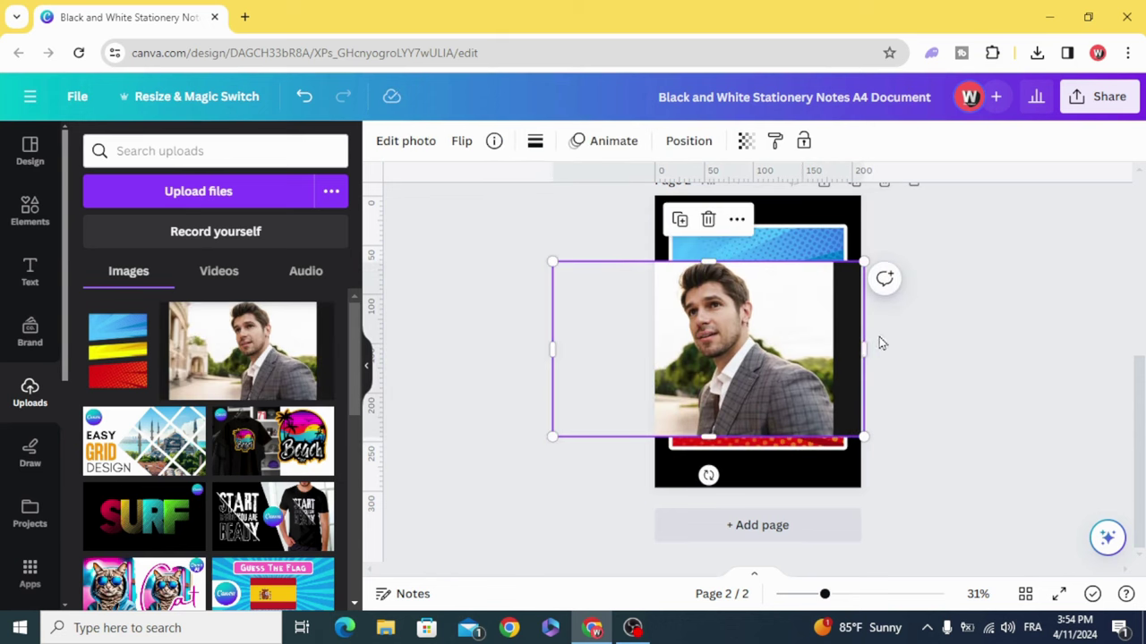
drag(867, 346, 834, 349)
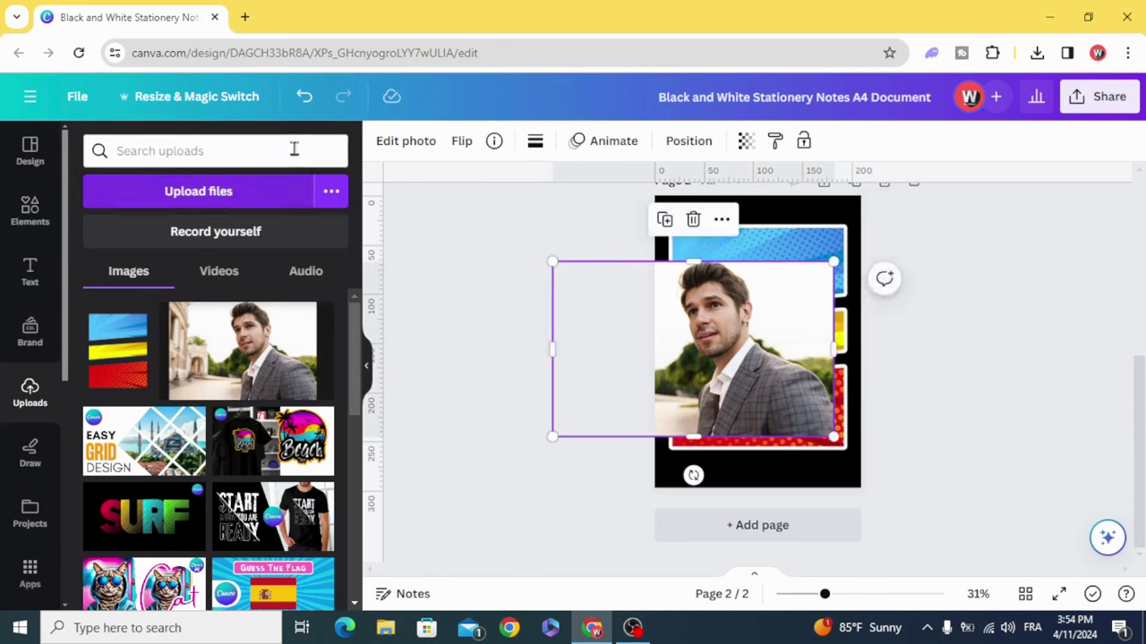
Remove the portrait's background with BG Remover
click(409, 143)
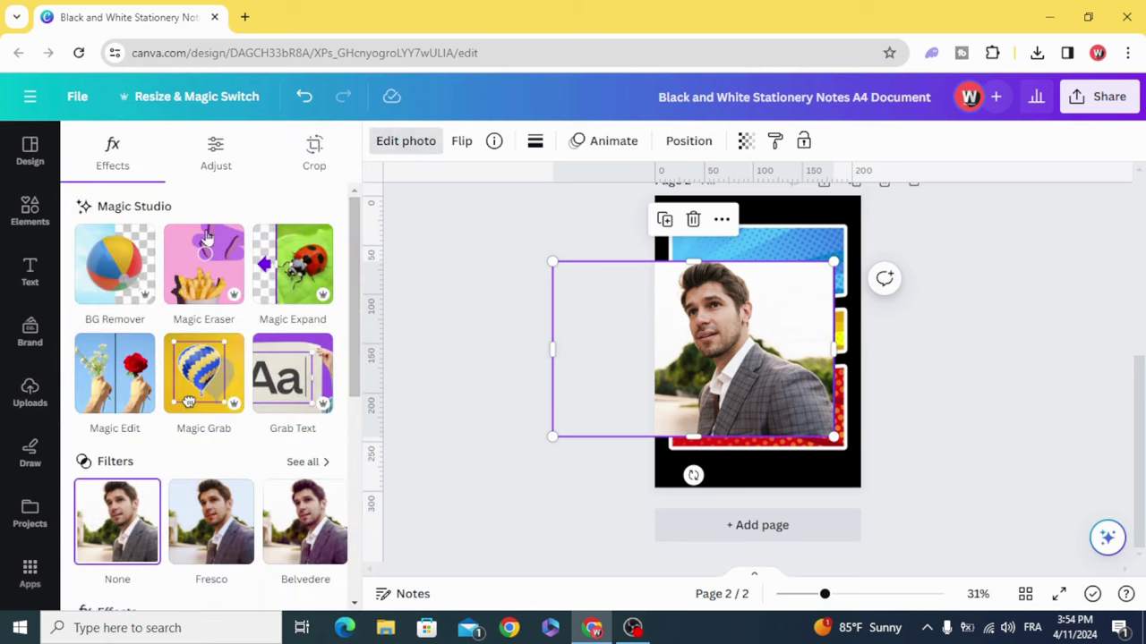
click(119, 262)
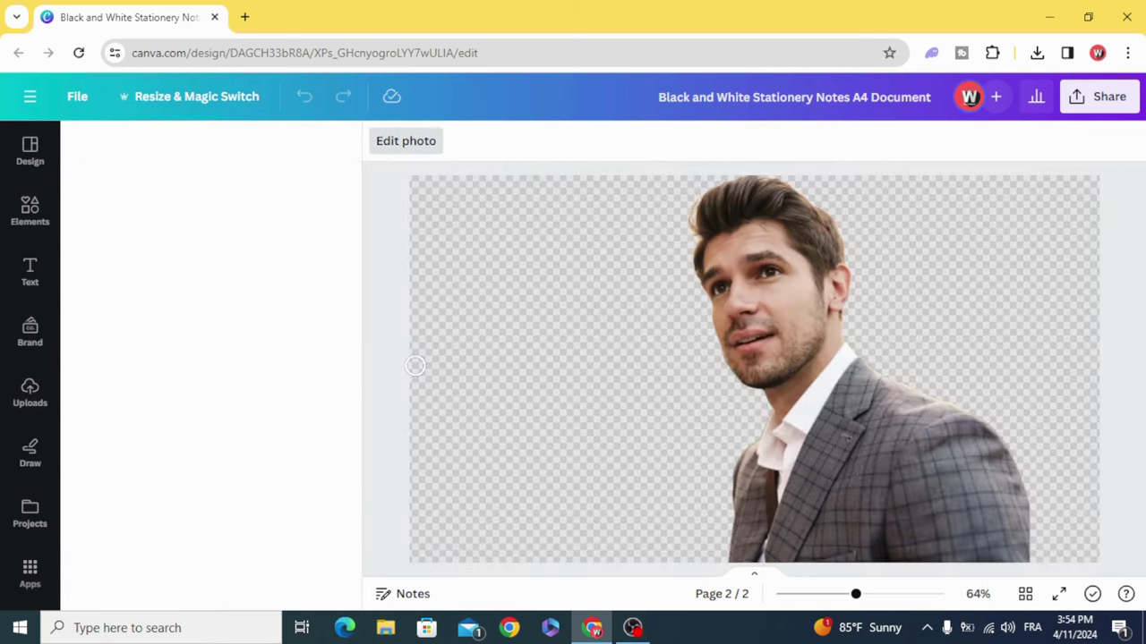
click(83, 145)
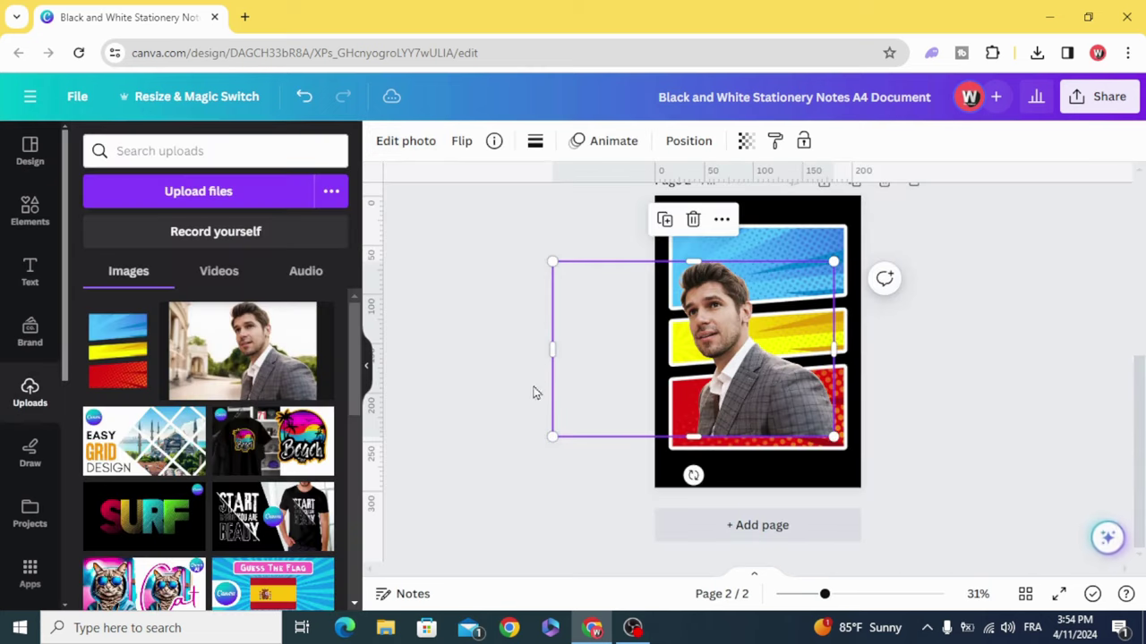
Add a third page and move the portrait onto it, trimming its left side
click(729, 518)
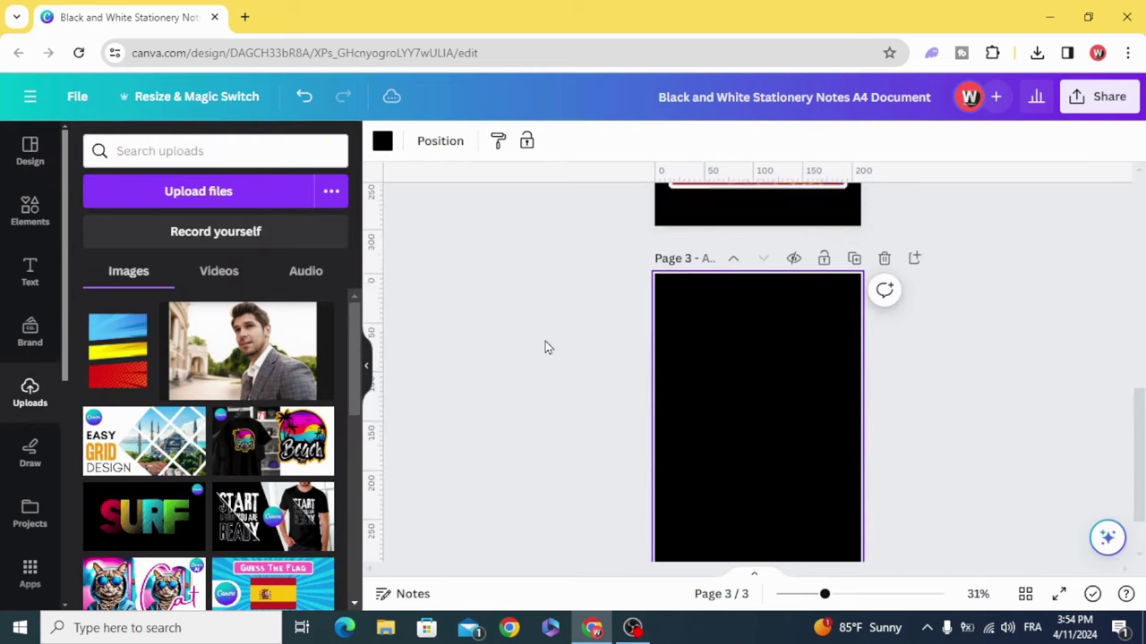
scroll(545, 345, up, 2)
mouse_move(716, 215)
mouse_down()
mouse_move(721, 465)
mouse_move(734, 506)
mouse_up()
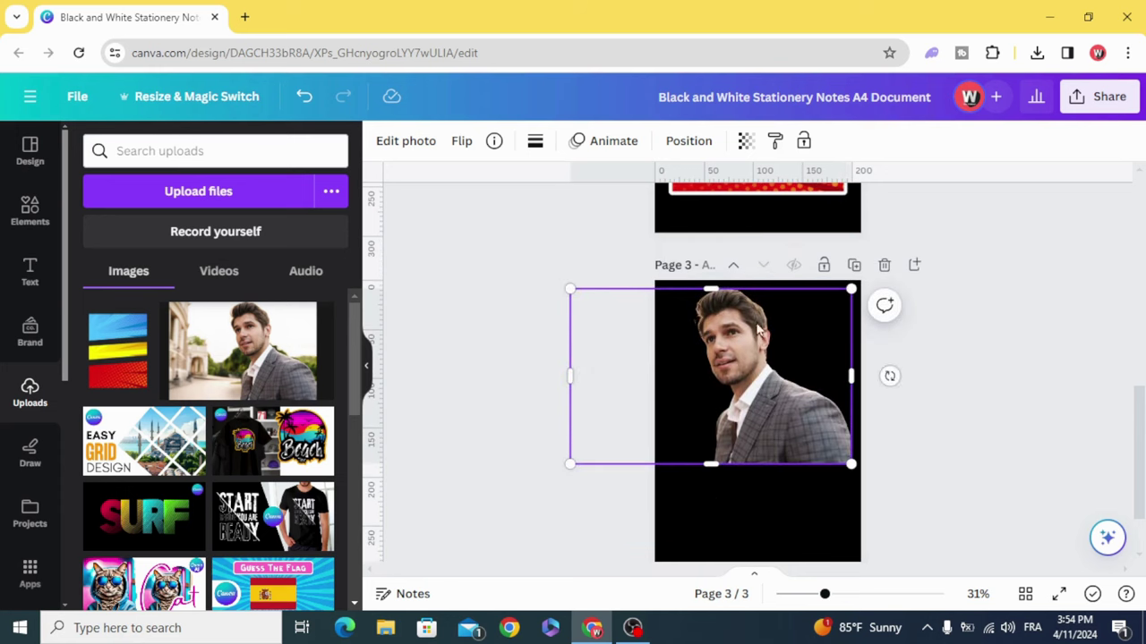
drag(734, 377, 734, 419)
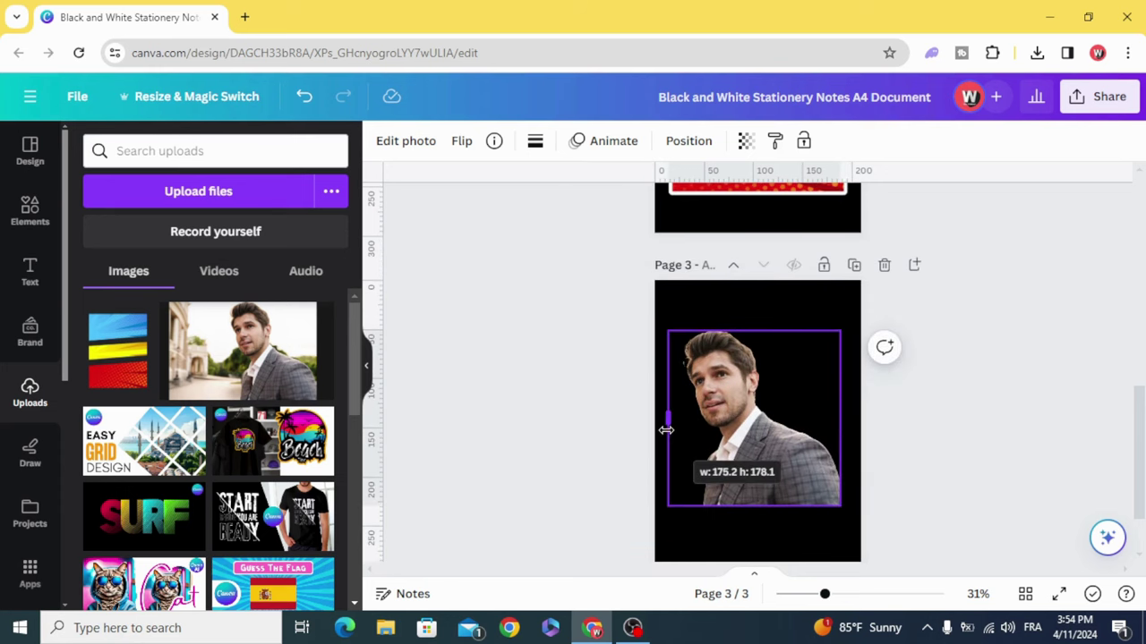
drag(554, 426, 654, 426)
click(590, 415)
Set the portrait's Contrast to 100, Saturation to -100 and Clarity to 100
click(686, 444)
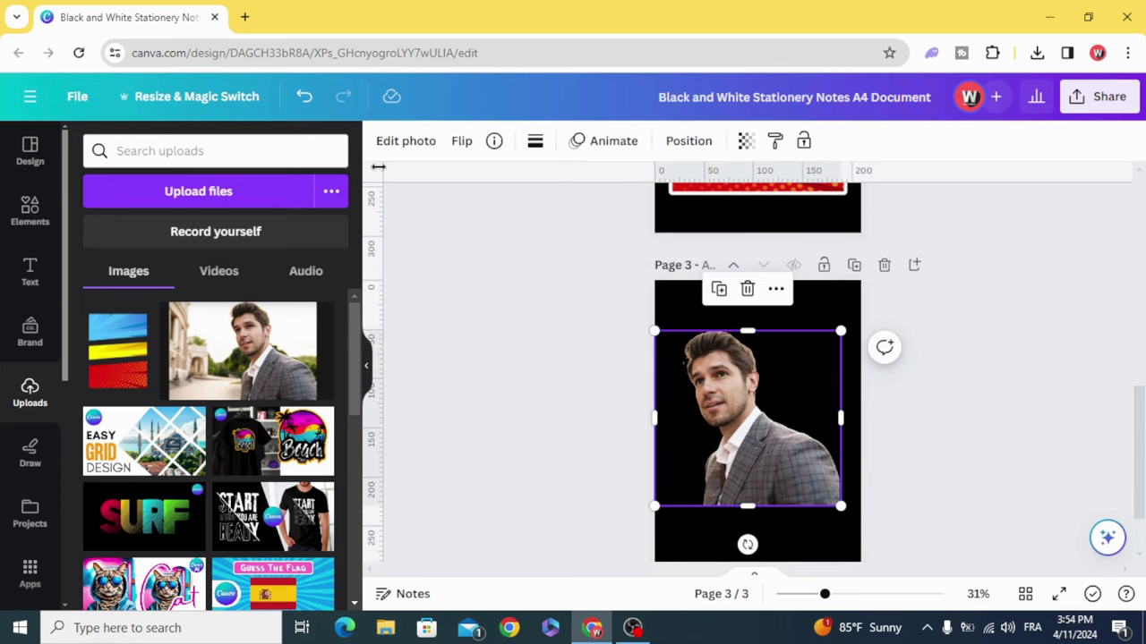
click(398, 141)
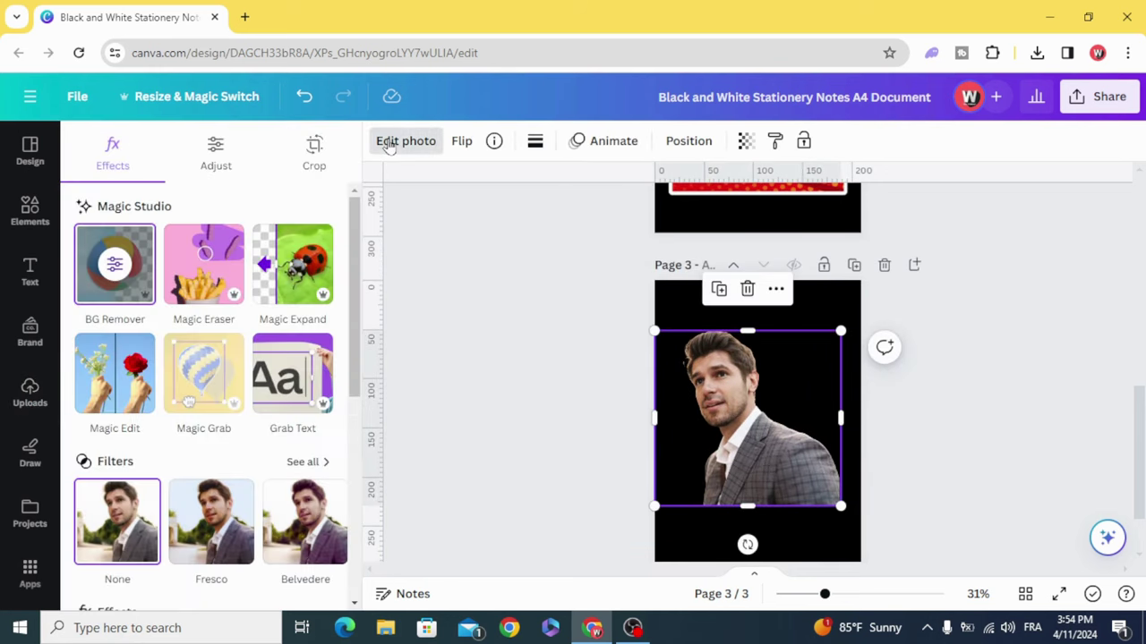
click(216, 145)
scroll(215, 298, down, 2)
scroll(215, 303, down, 1)
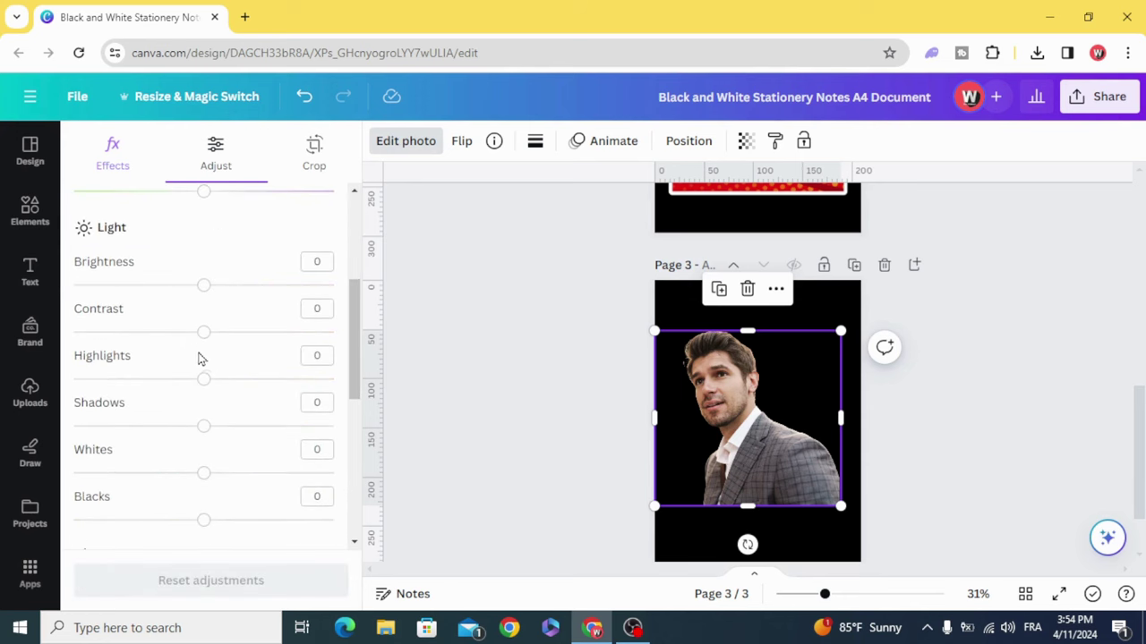
drag(204, 333, 332, 332)
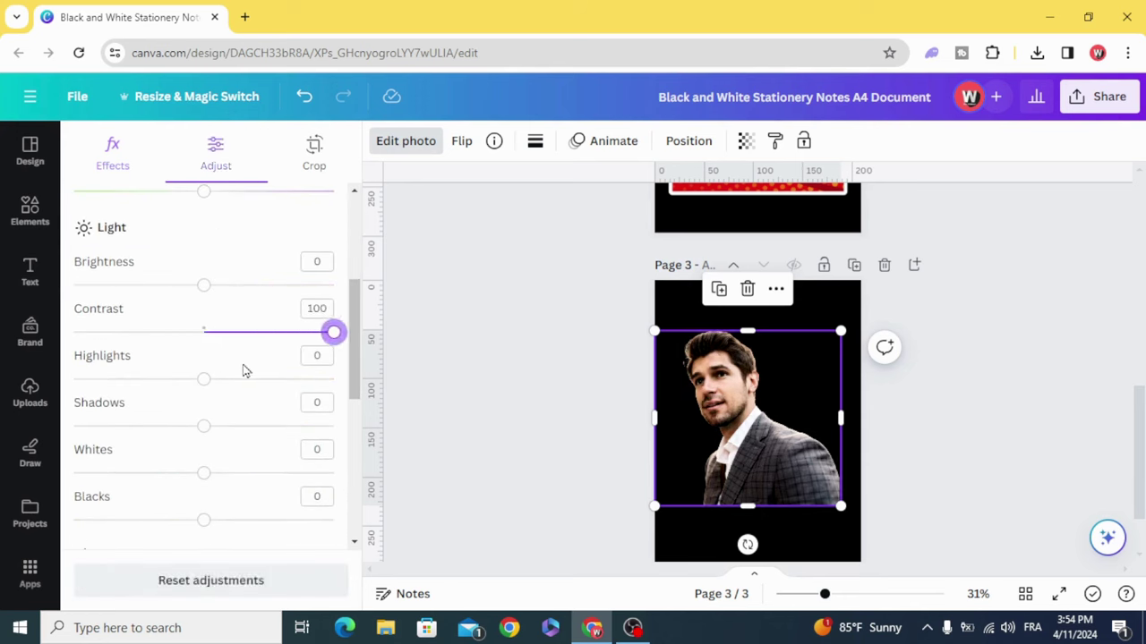
scroll(244, 371, down, 2)
scroll(235, 374, down, 2)
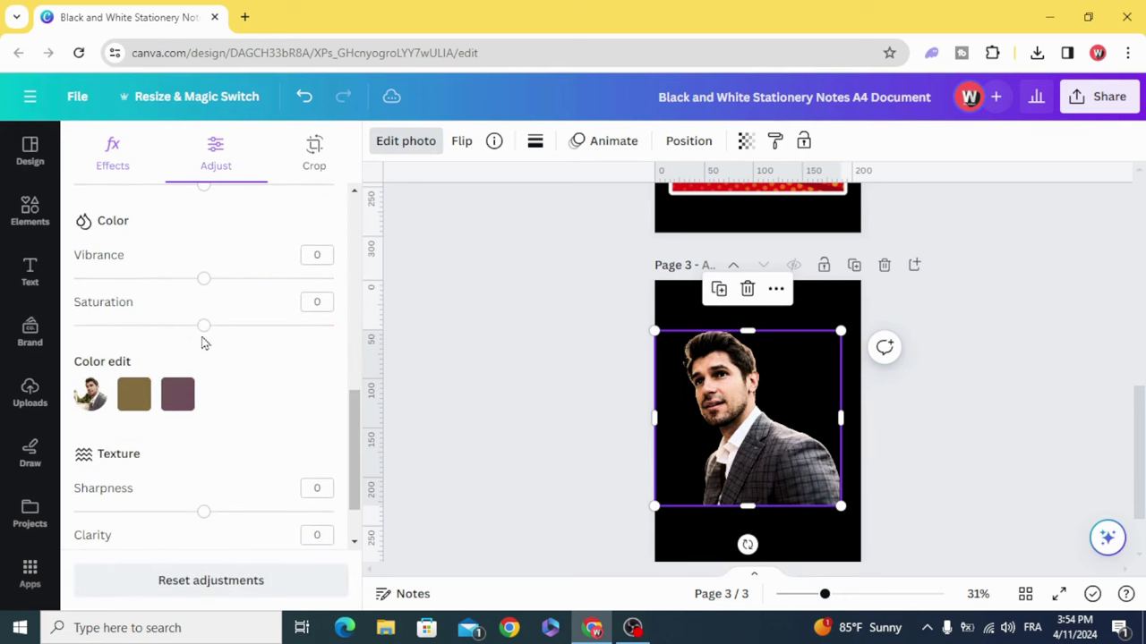
drag(204, 328, 74, 326)
scroll(206, 324, down, 1)
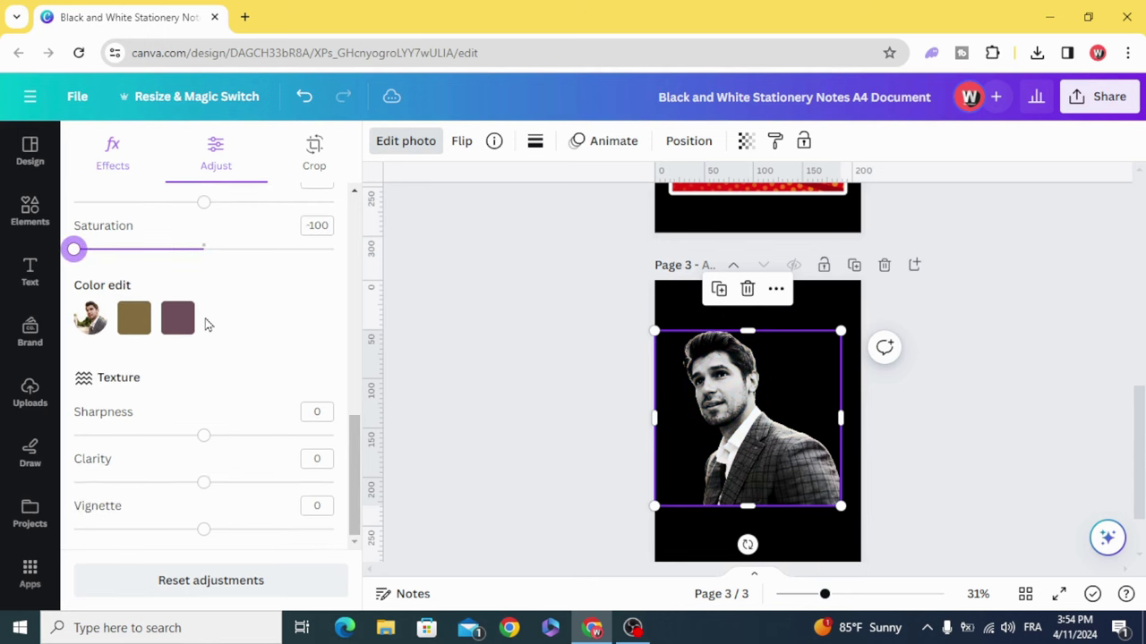
drag(204, 483, 398, 498)
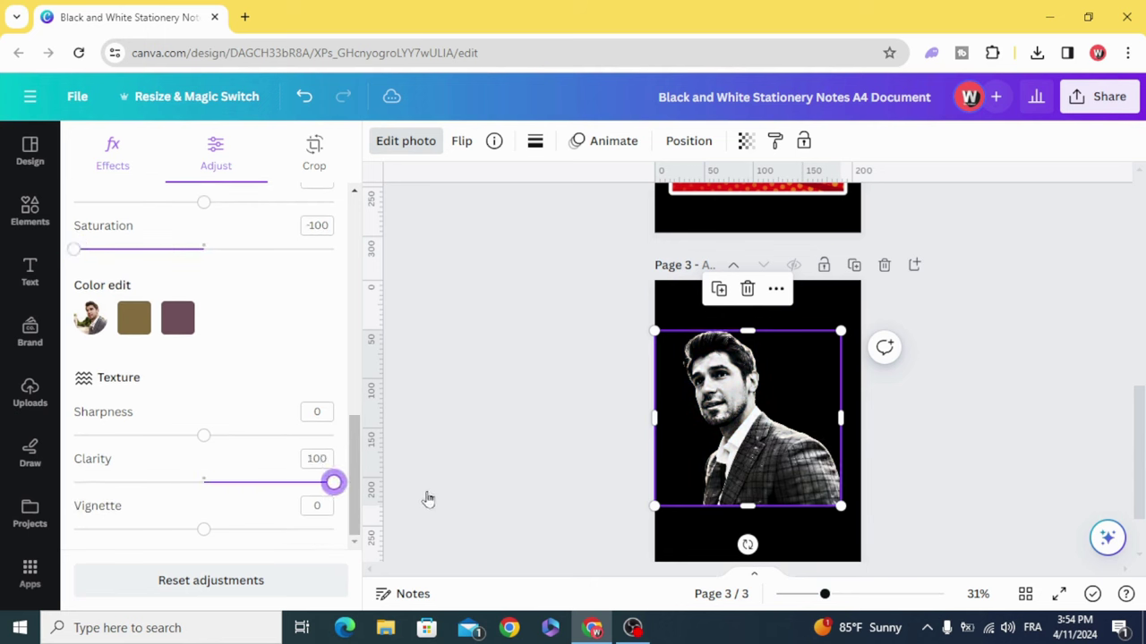
click(581, 460)
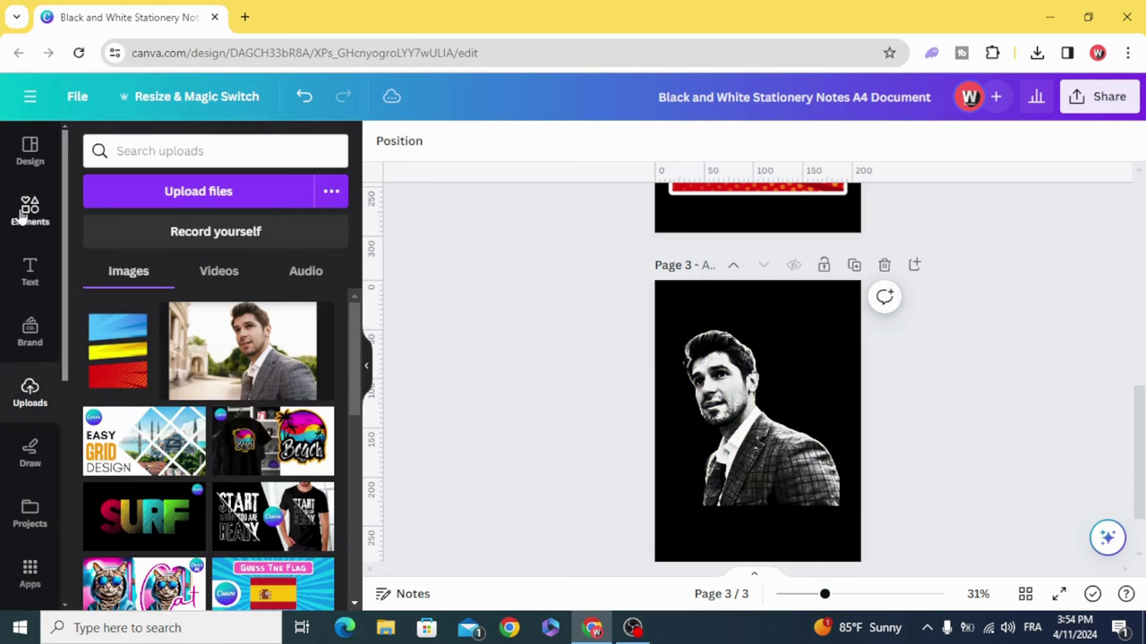
Search the Elements library for 'halftone' and show the Graphics results
click(24, 215)
double_click(159, 152)
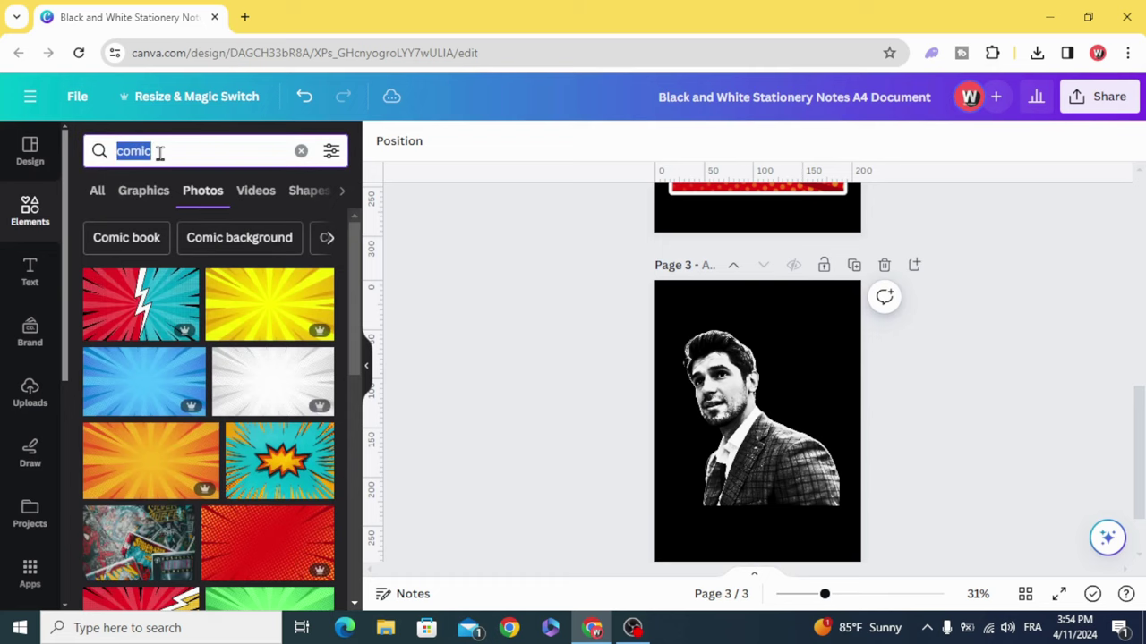
text(ha)
click(170, 226)
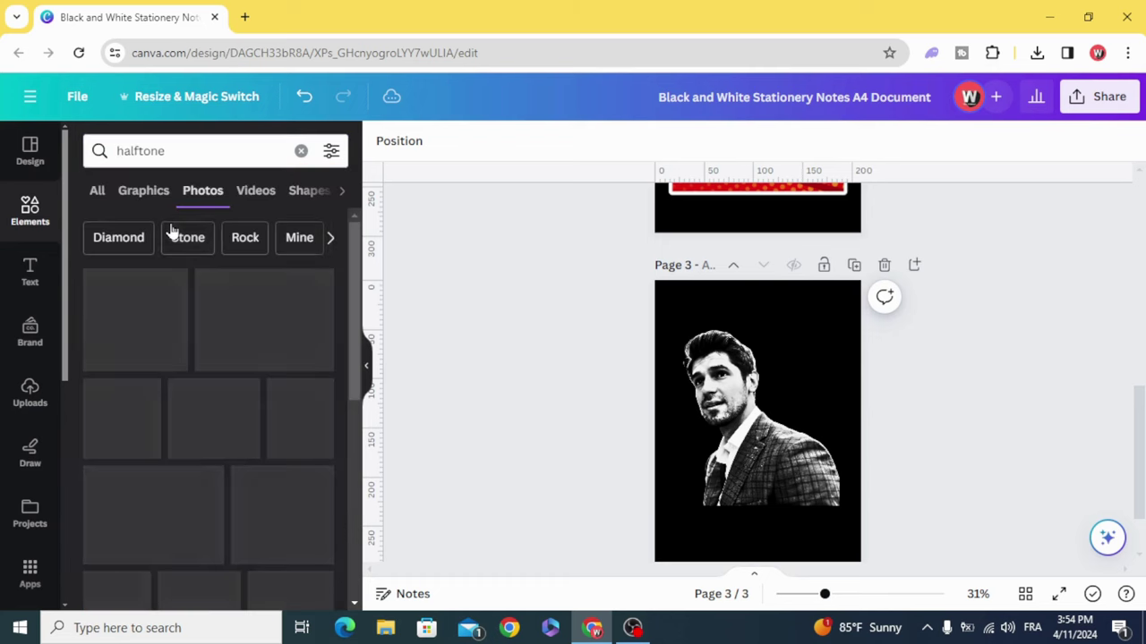
click(142, 191)
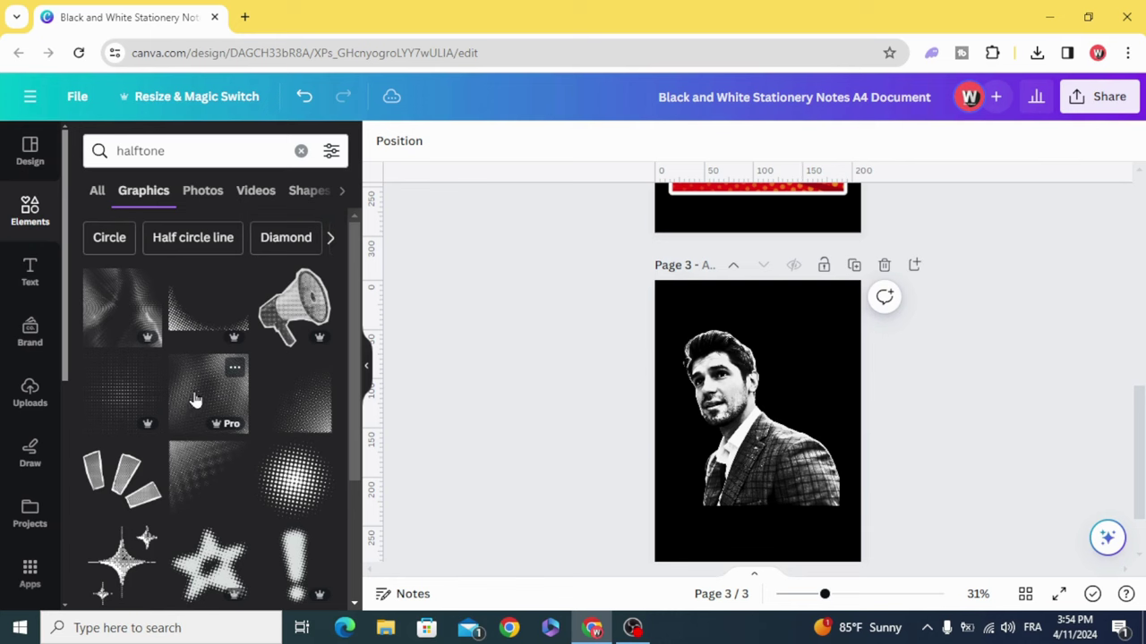
Add a halftone dot graphic to page 3 and enlarge it over the portrait
click(195, 400)
mouse_move(844, 492)
mouse_down()
mouse_move(732, 370)
mouse_move(854, 526)
mouse_up()
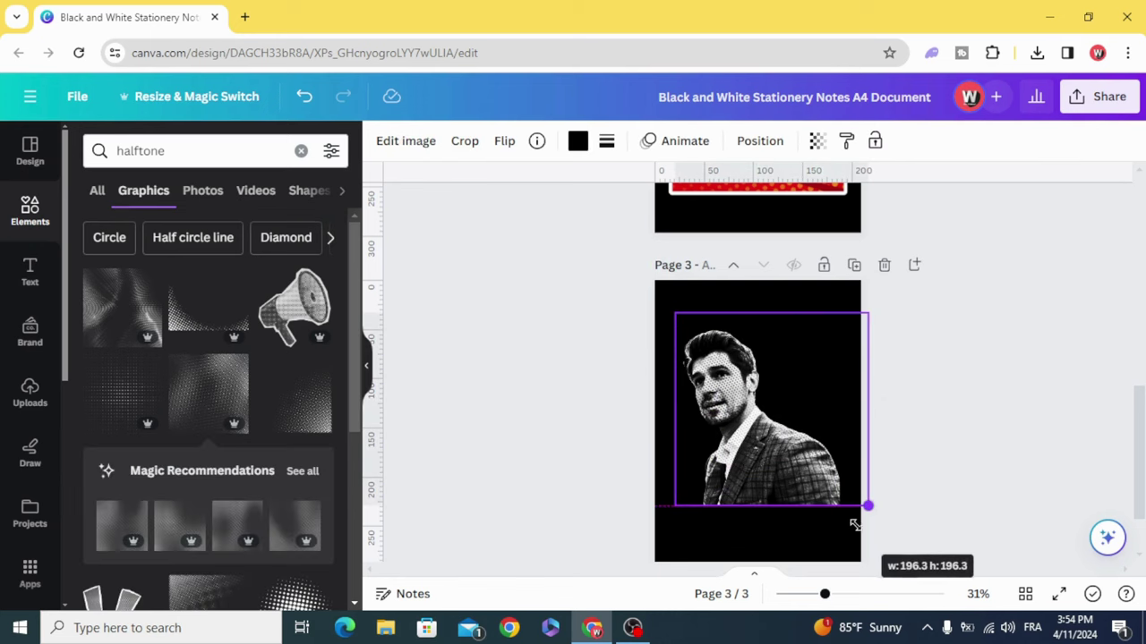
drag(824, 594, 848, 593)
scroll(784, 351, down, 2)
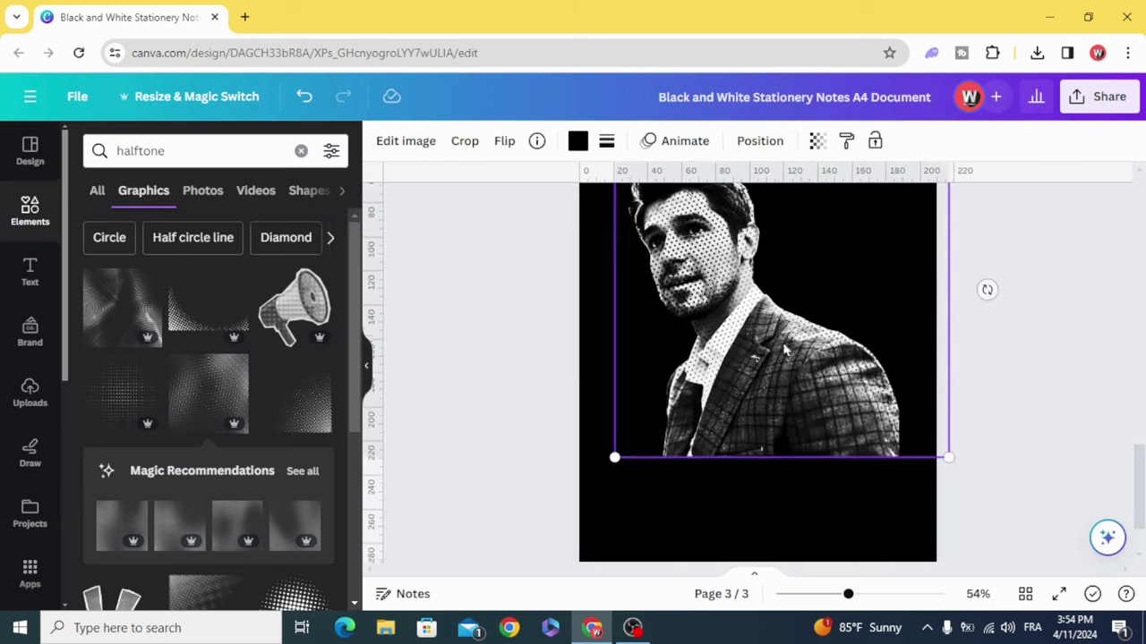
scroll(761, 349, up, 3)
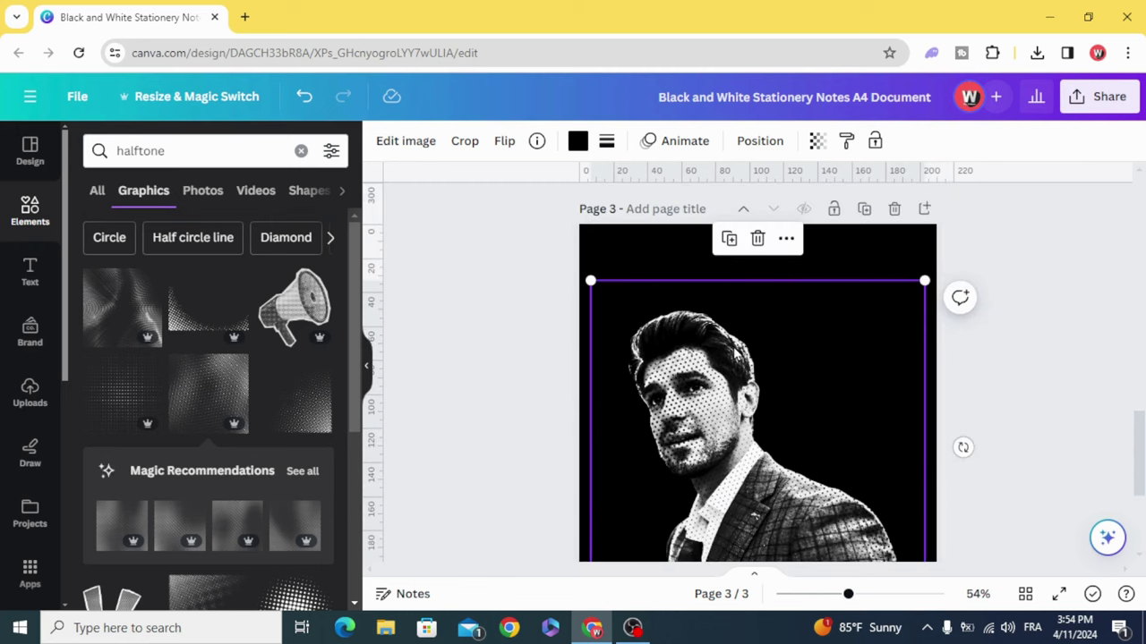
Set the Share > Download page selection to page 3 only
click(1104, 96)
scroll(931, 448, down, 2)
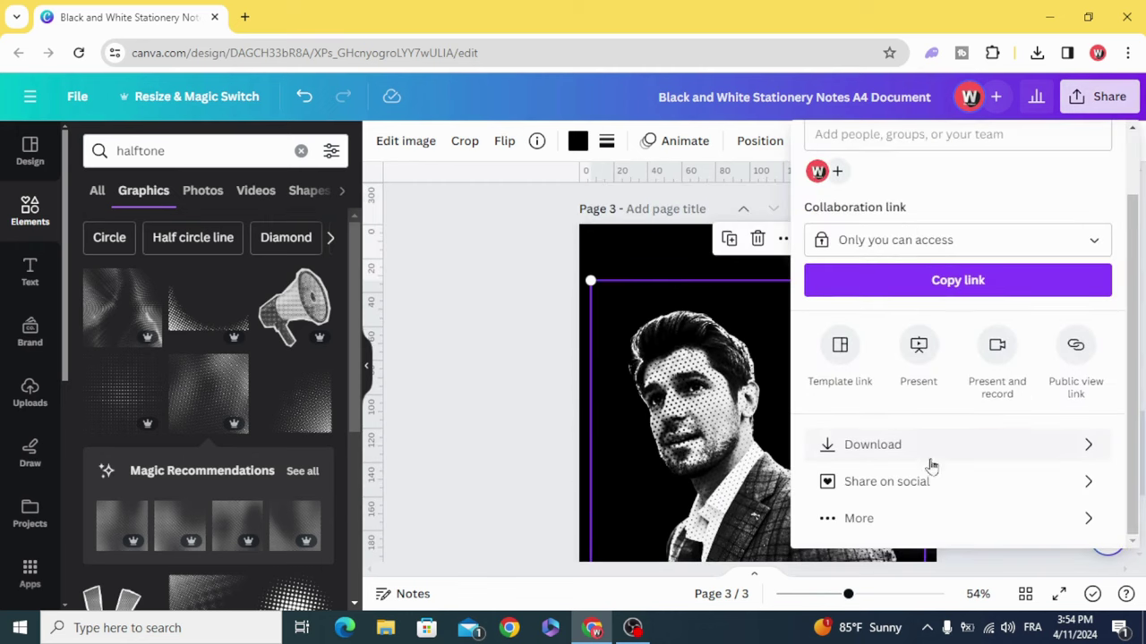
click(934, 457)
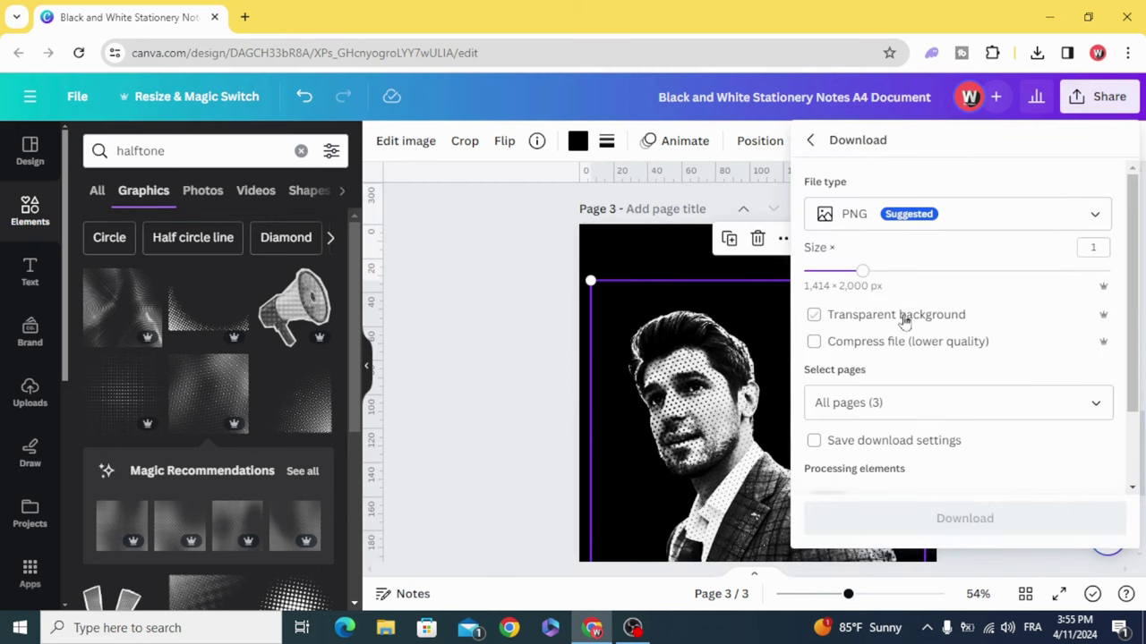
click(939, 404)
click(1082, 127)
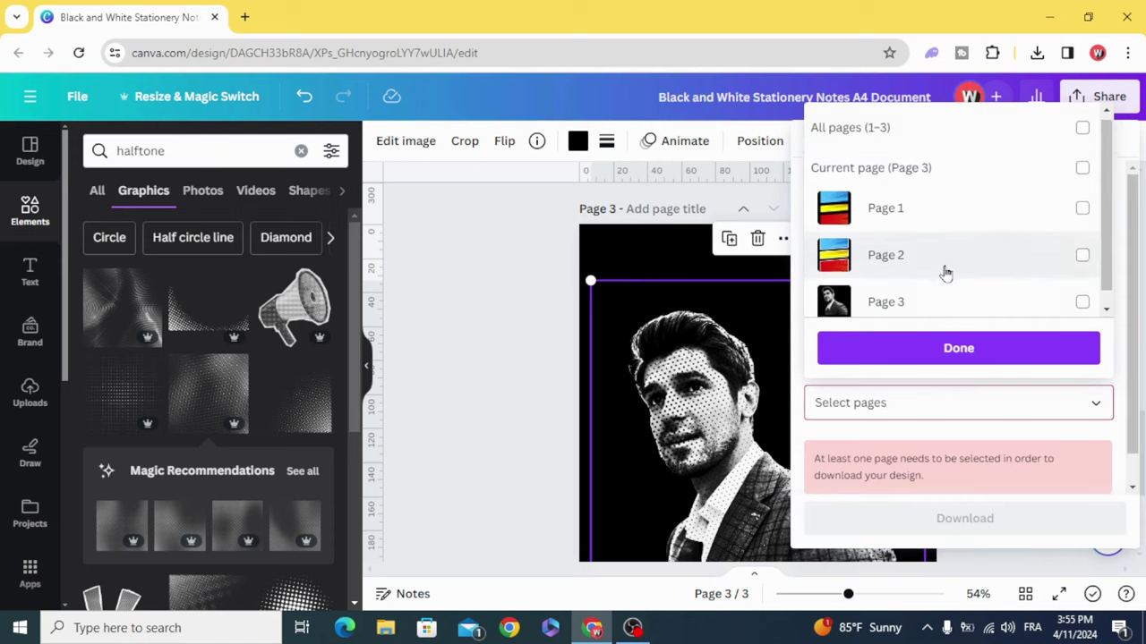
scroll(931, 286, down, 1)
click(1080, 288)
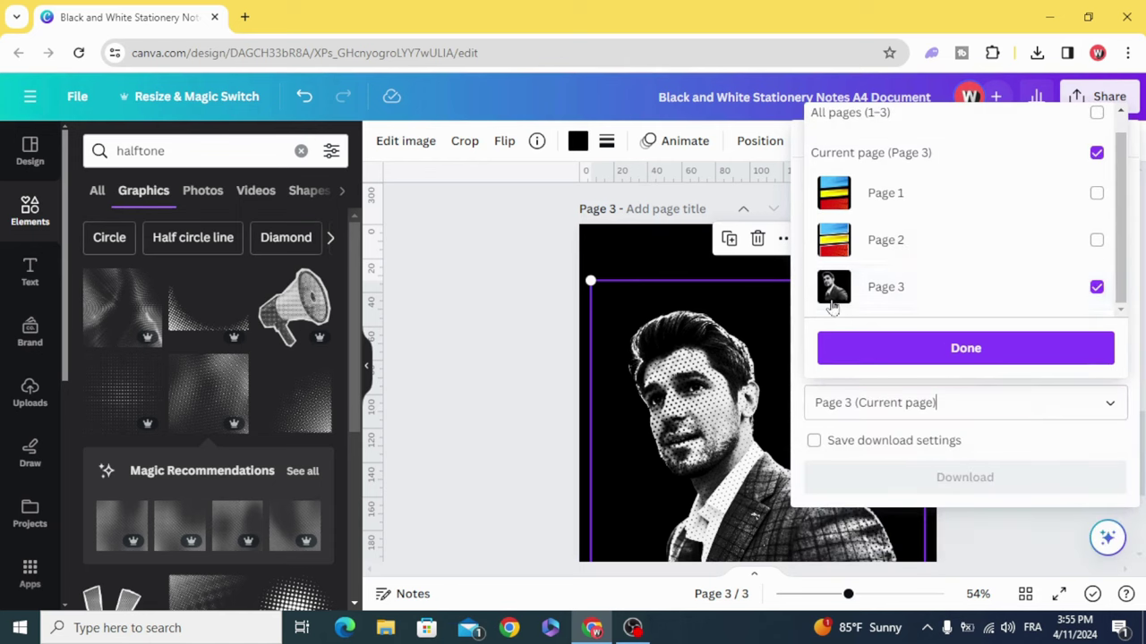
click(985, 358)
Download page 3 as a PNG and check the completed download in Chrome
click(954, 478)
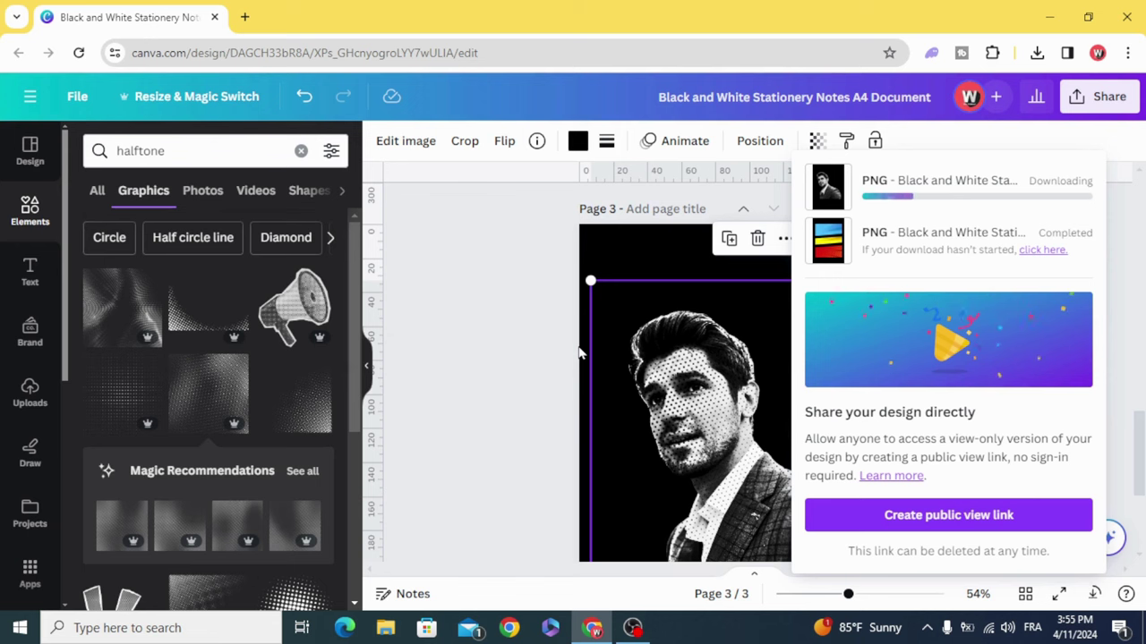
click(524, 353)
click(1036, 53)
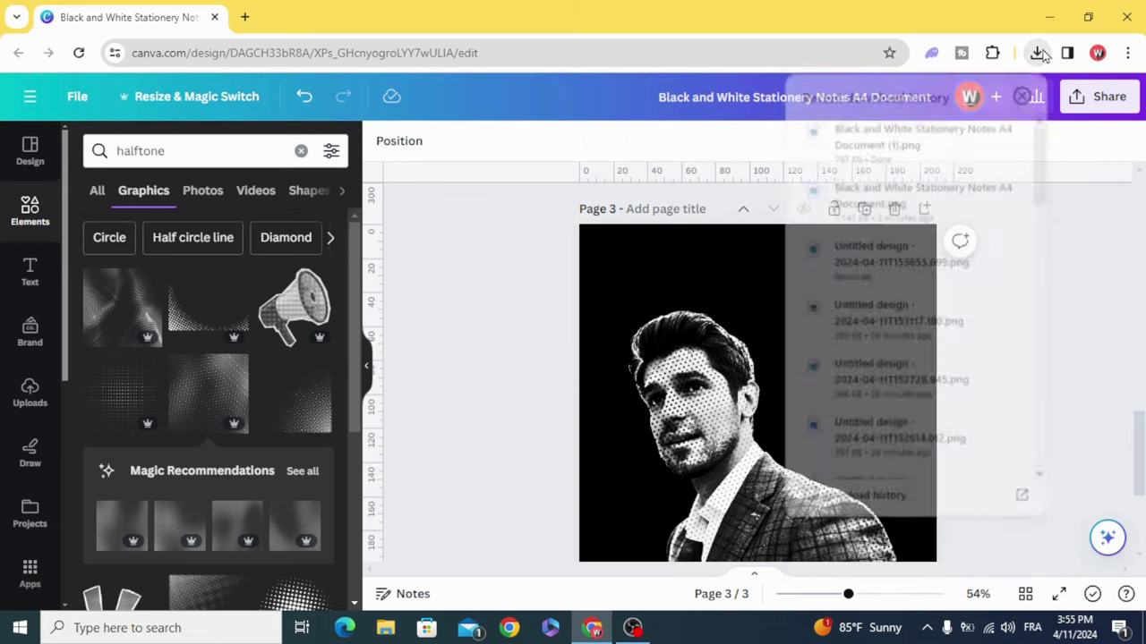
Upload the downloaded halftone portrait PNG into Canva and zoom out to page 2
drag(930, 134, 489, 403)
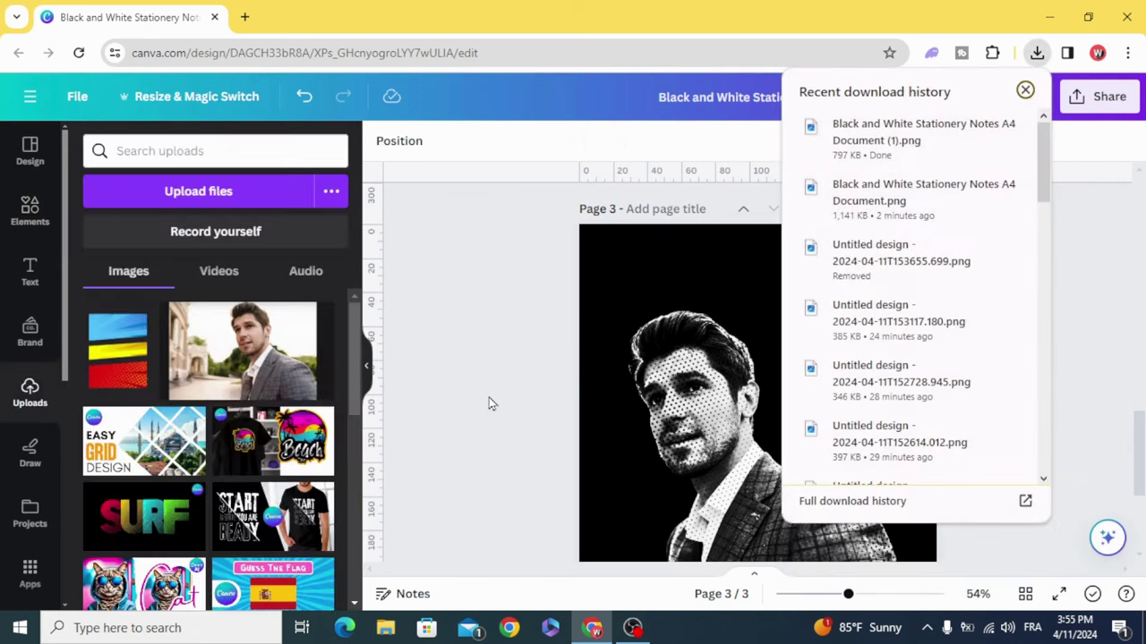
click(477, 404)
scroll(477, 403, up, 5)
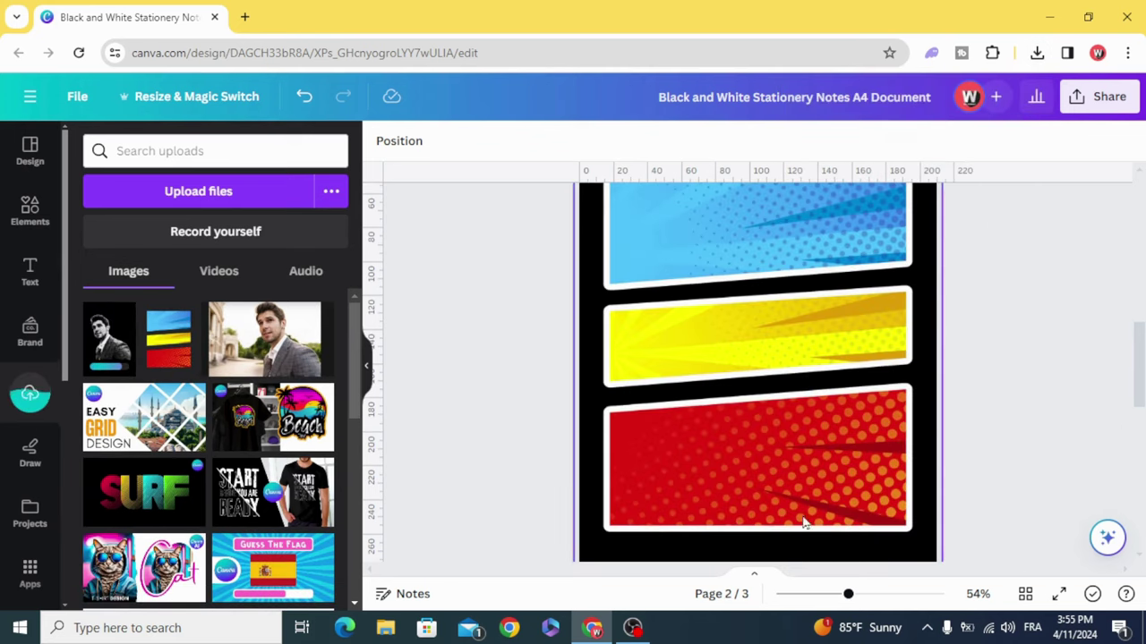
drag(848, 593, 833, 594)
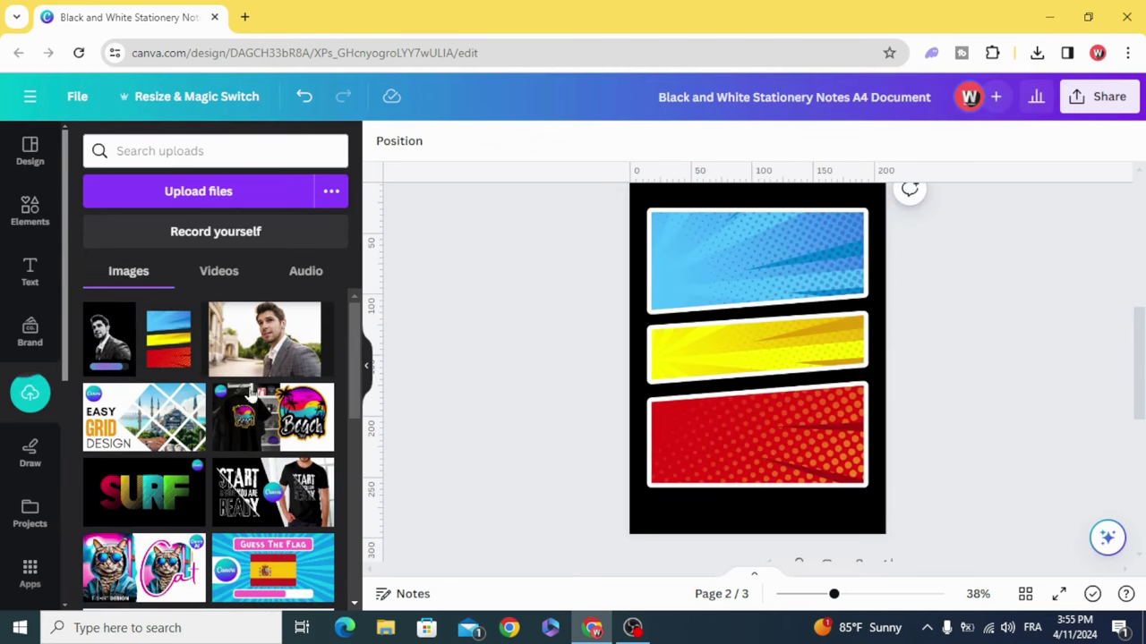
Place the uploaded portrait on page 2 and remove its black background
click(101, 345)
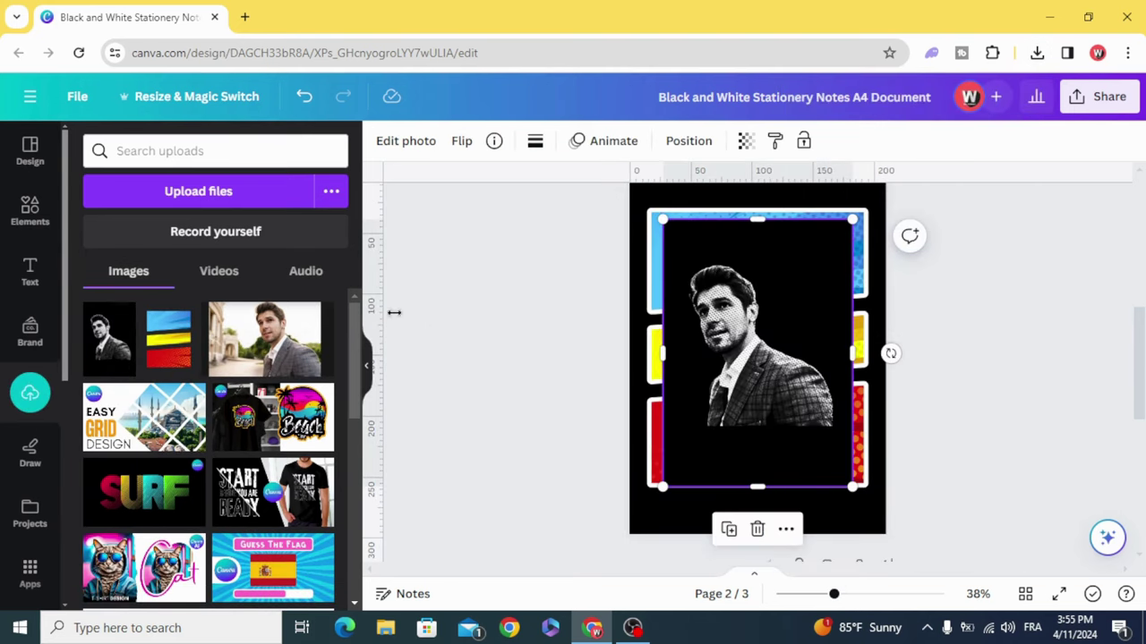
click(401, 143)
click(114, 261)
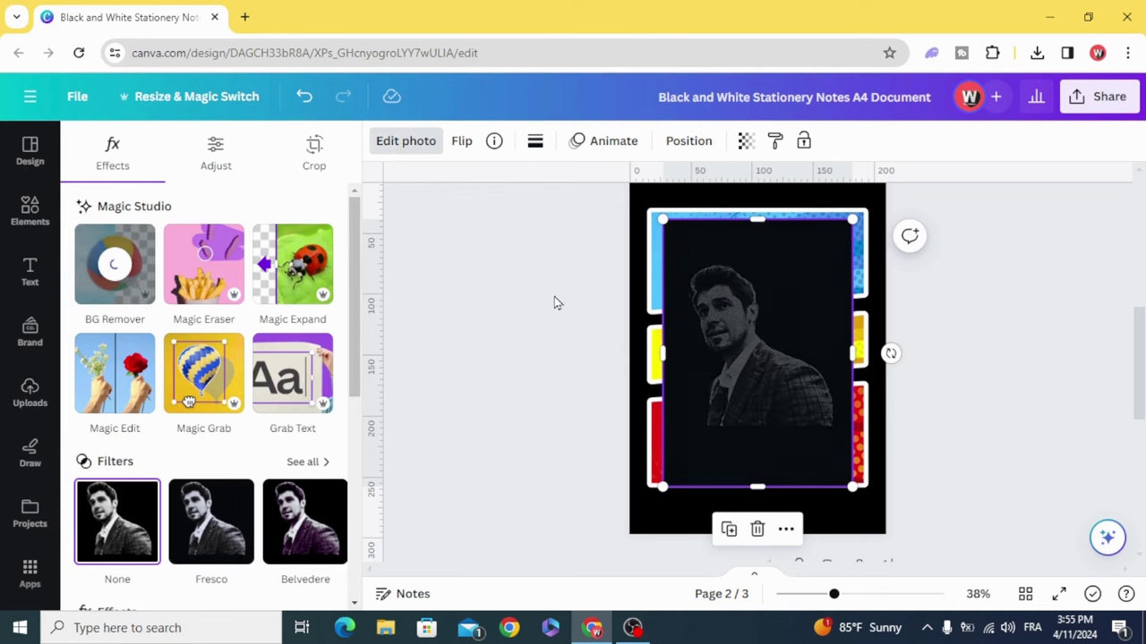
click(81, 142)
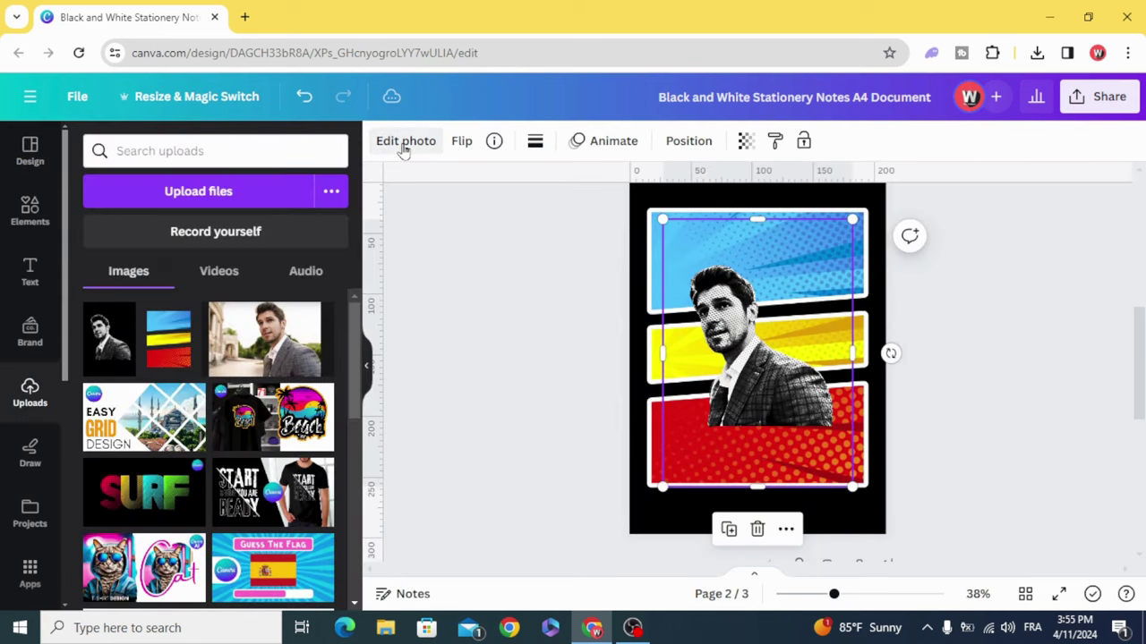
Duplicate the portrait and park the copy at the page's right edge
drag(727, 326, 692, 291)
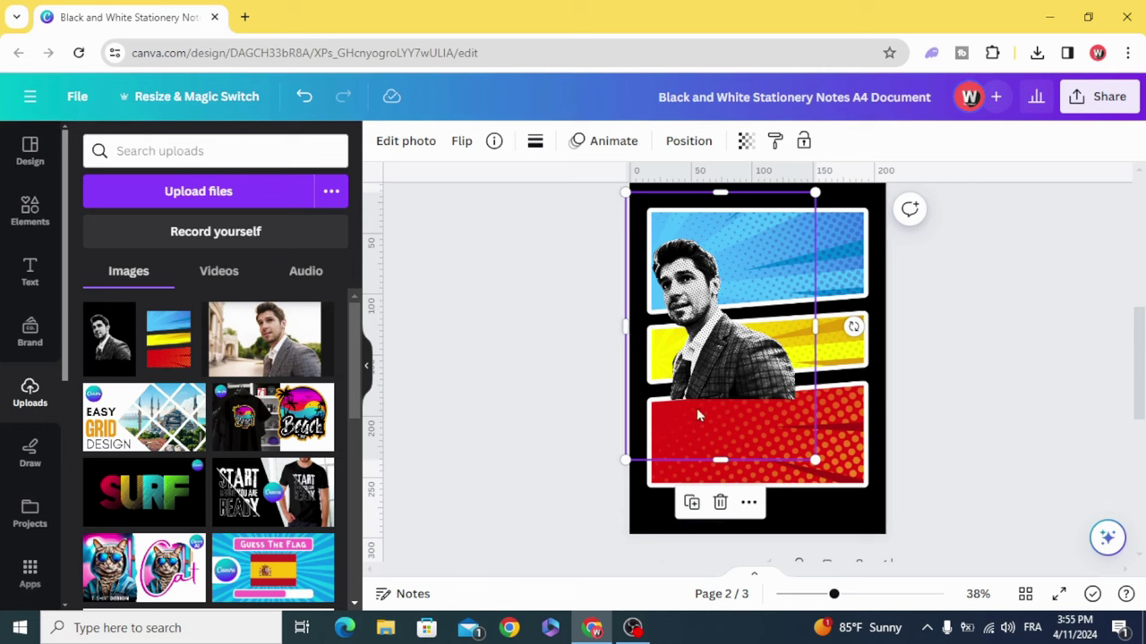
click(690, 502)
drag(701, 407, 883, 407)
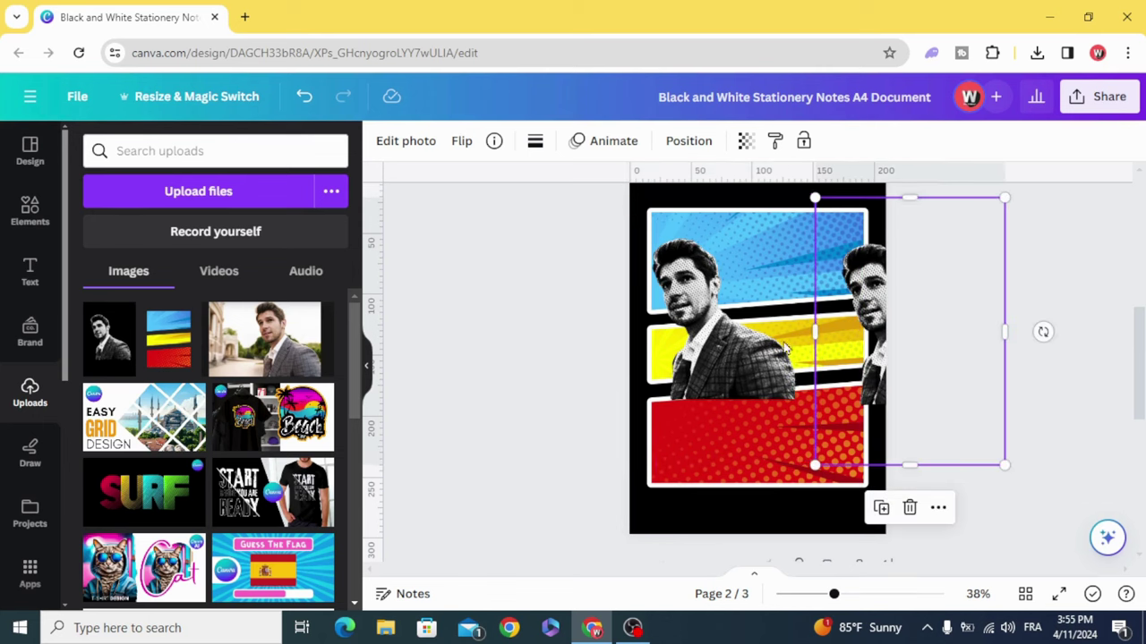
Apply the Sea Blue duotone preset to the original portrait
click(708, 341)
click(408, 144)
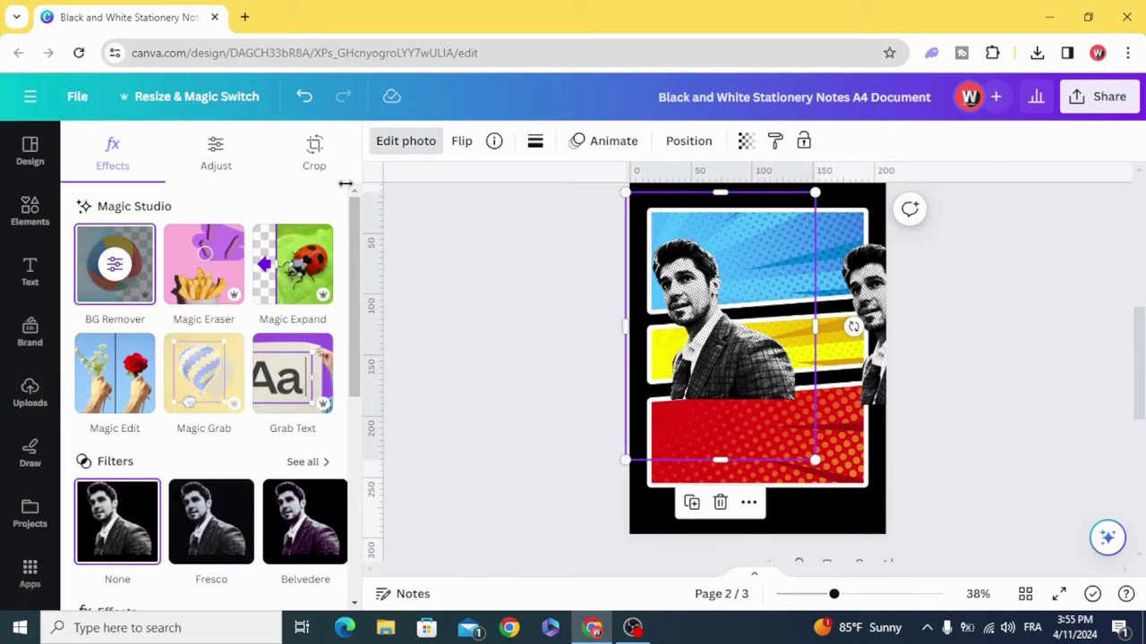
scroll(205, 281, down, 3)
scroll(204, 304, down, 1)
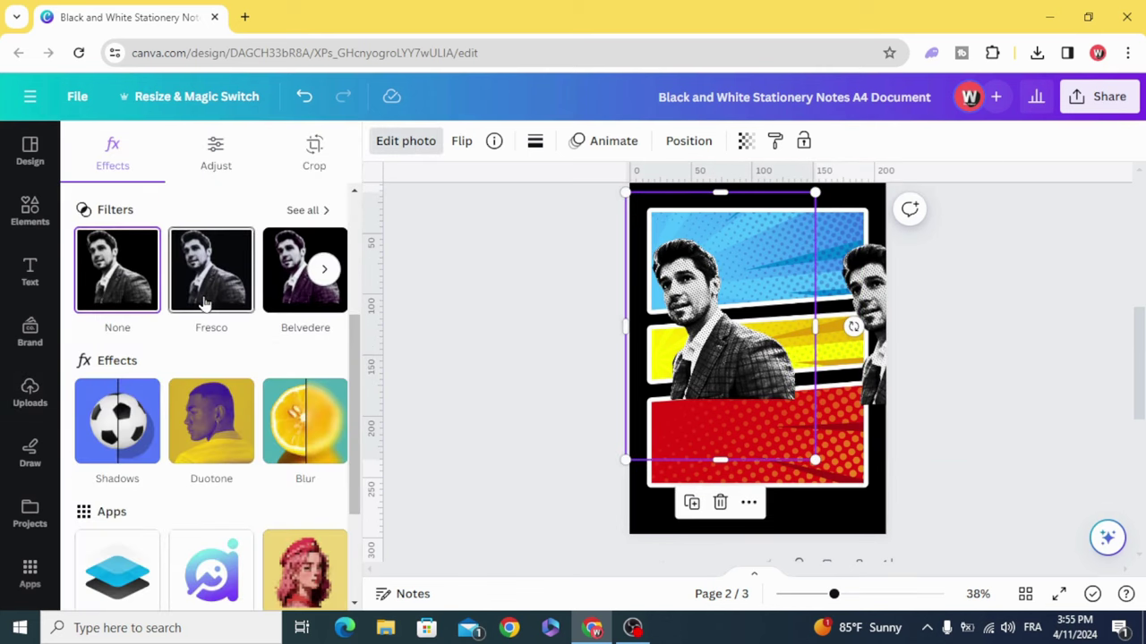
click(213, 433)
scroll(135, 430, down, 2)
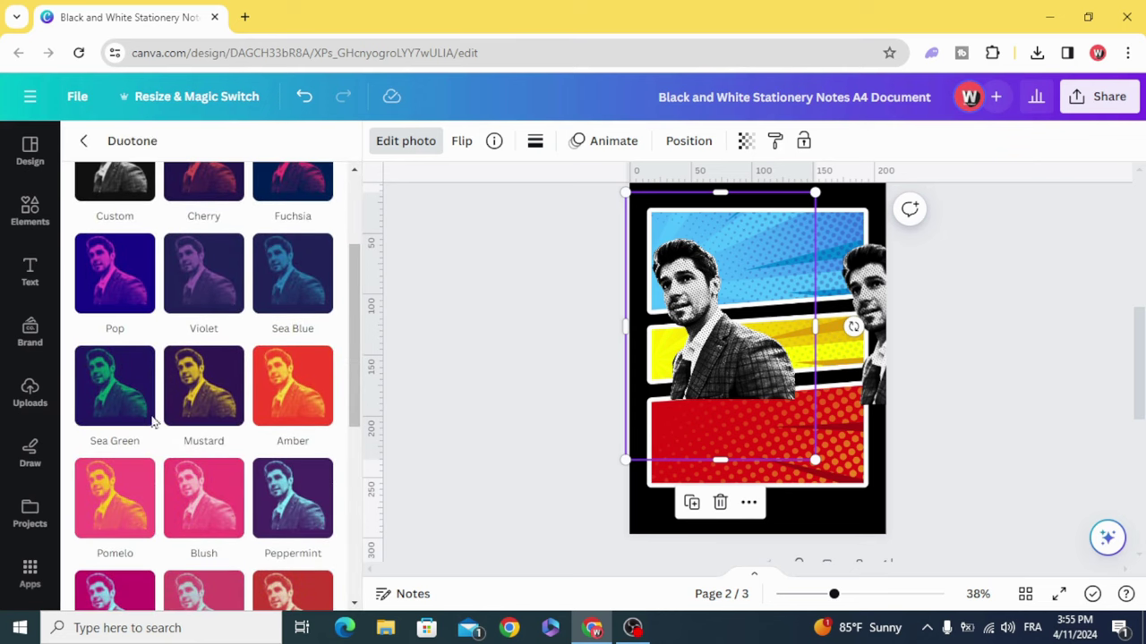
scroll(254, 403, down, 1)
scroll(253, 414, down, 2)
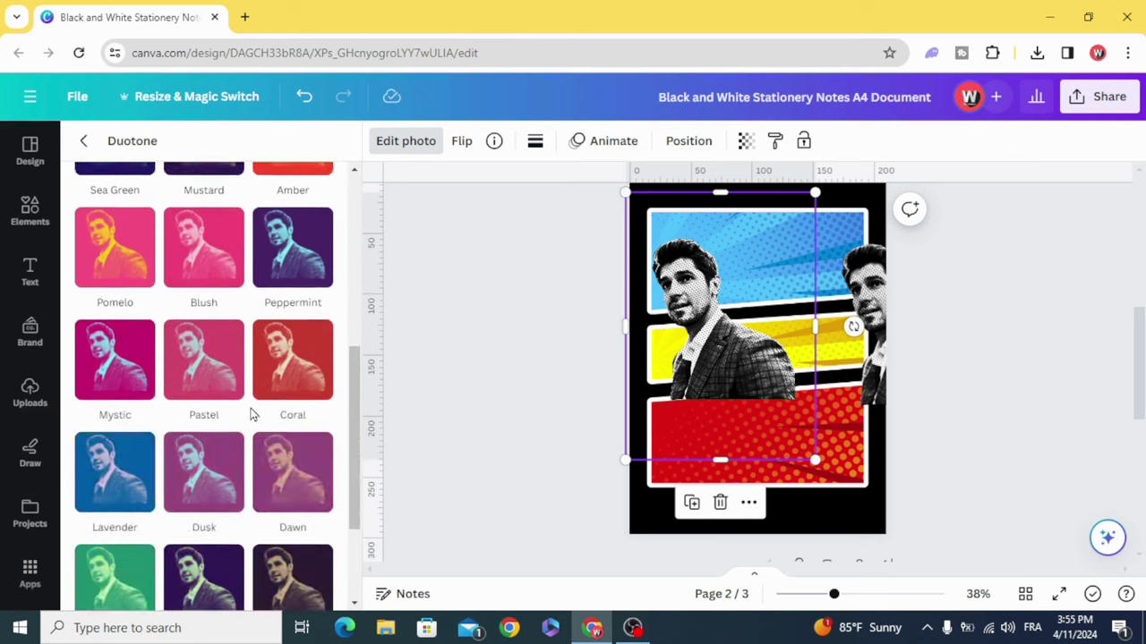
scroll(251, 414, up, 4)
click(296, 367)
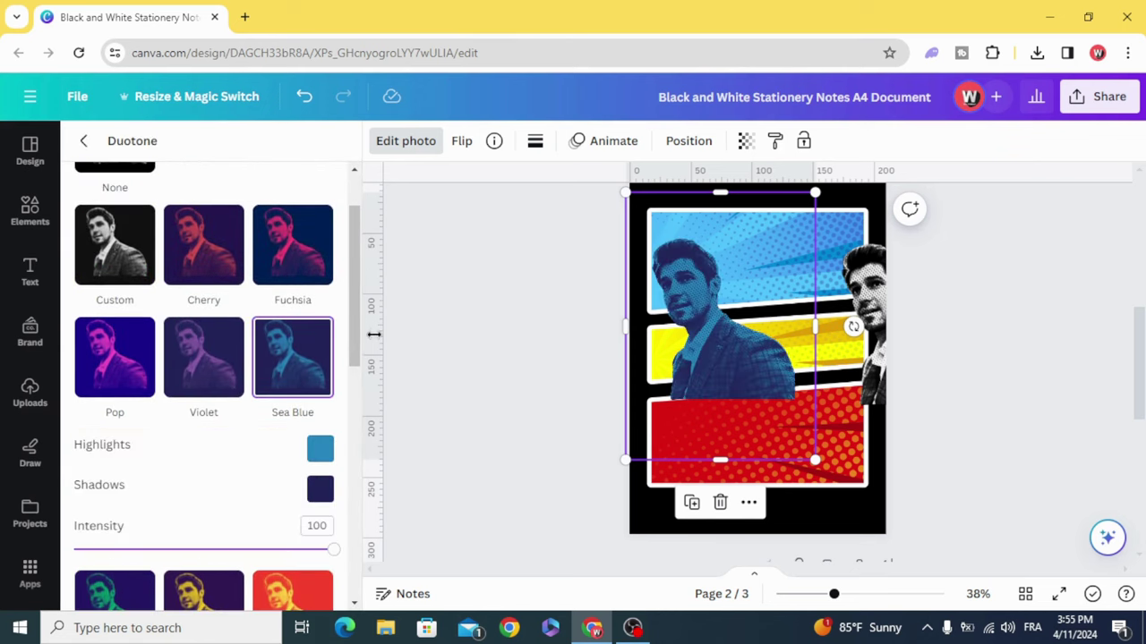
Darken the duotone Highlights colour to a deep blue
click(315, 452)
click(511, 324)
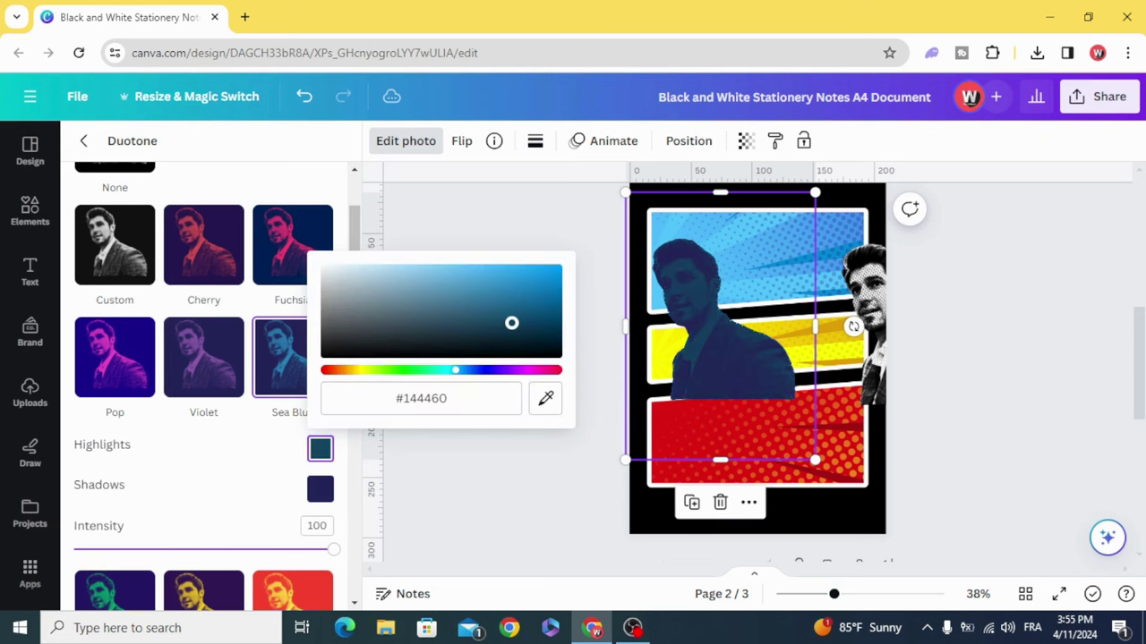
drag(511, 317, 512, 311)
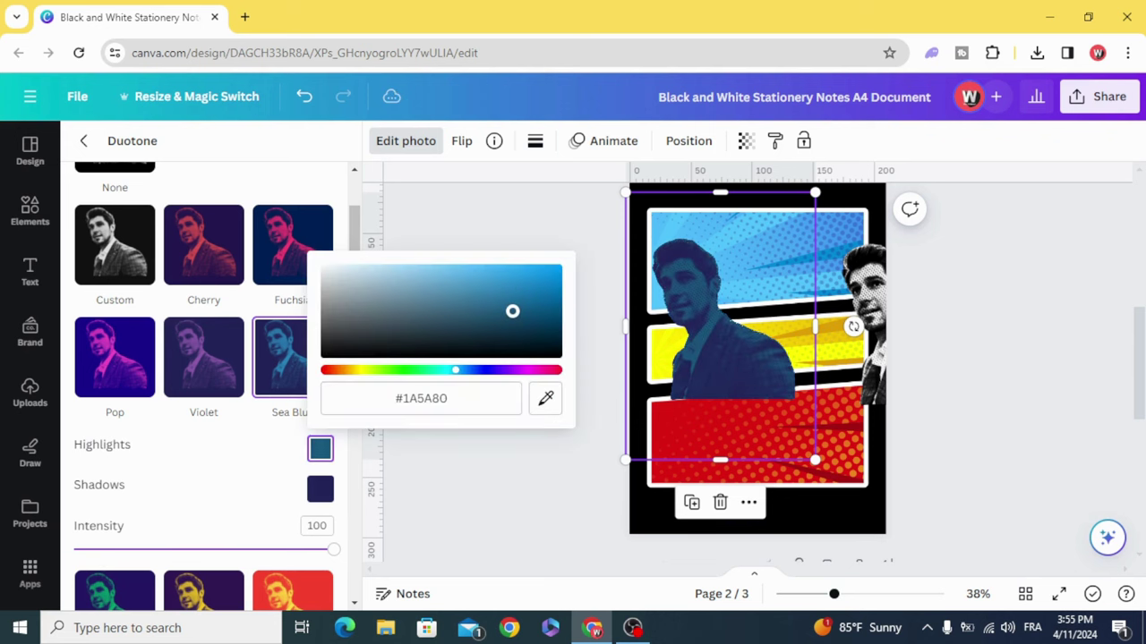
click(531, 234)
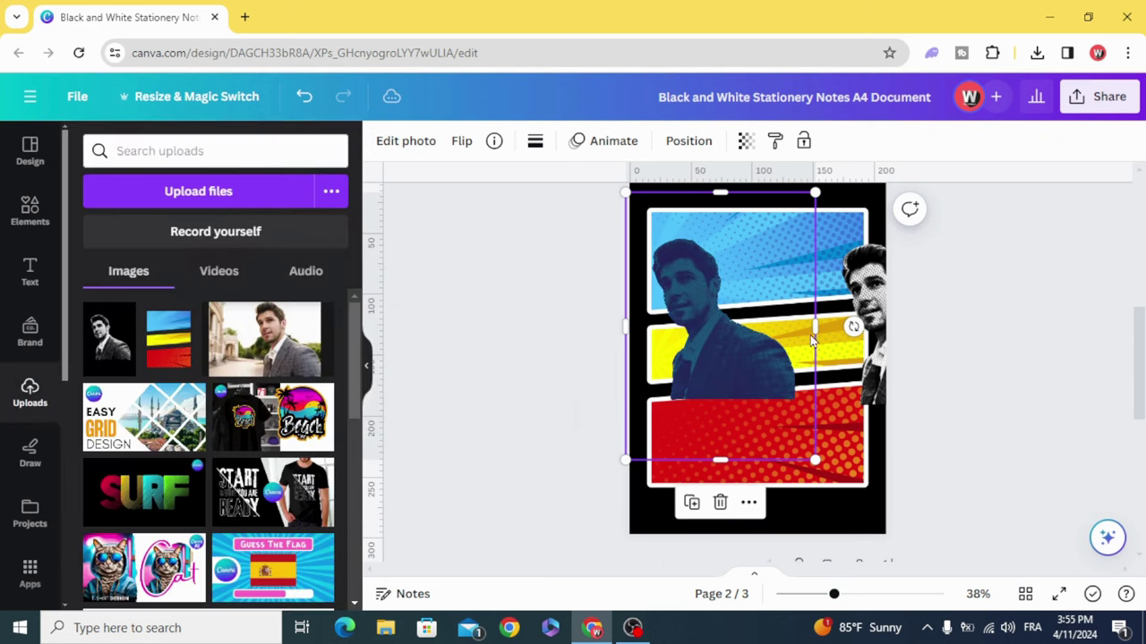
Crop the right and bottom of the blue duotone portrait and enlarge it
drag(794, 331, 776, 331)
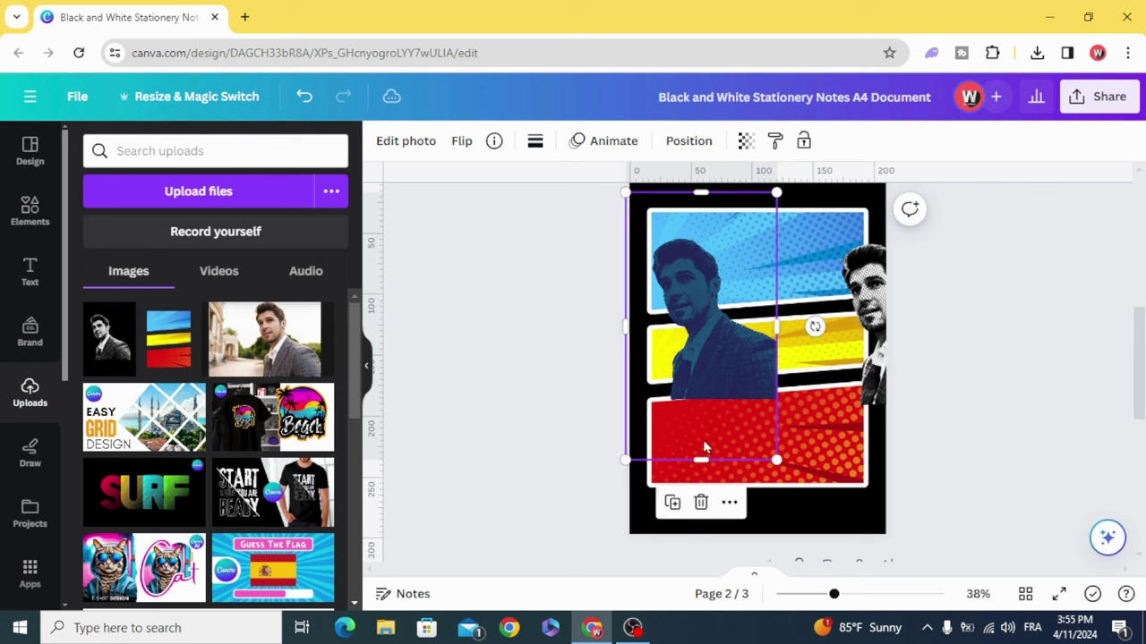
drag(724, 399, 855, 482)
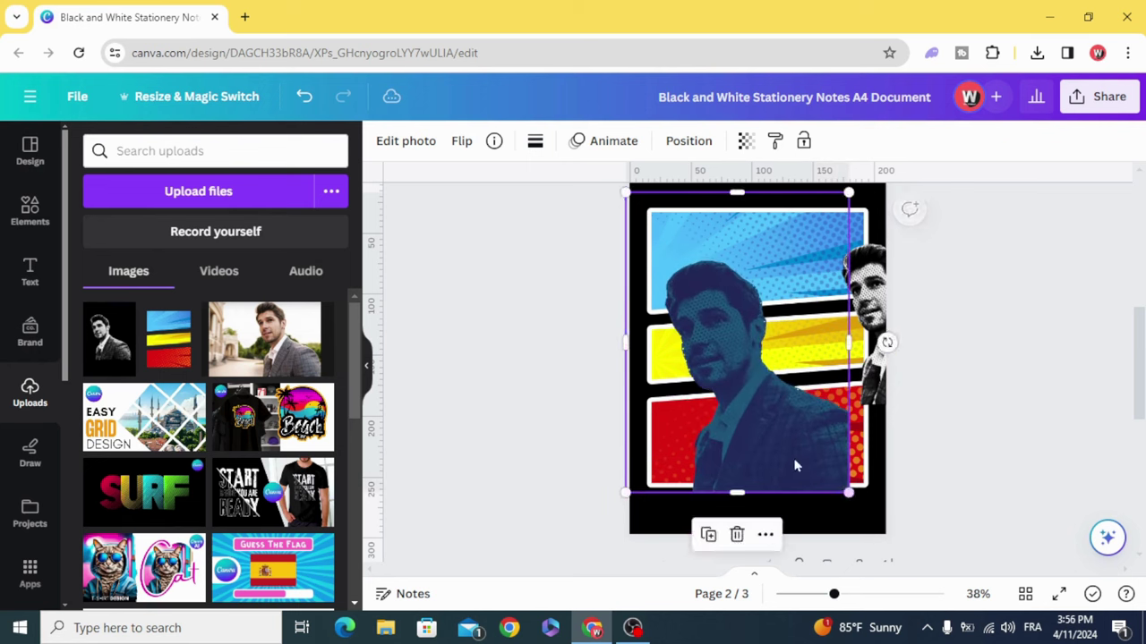
drag(793, 465, 798, 440)
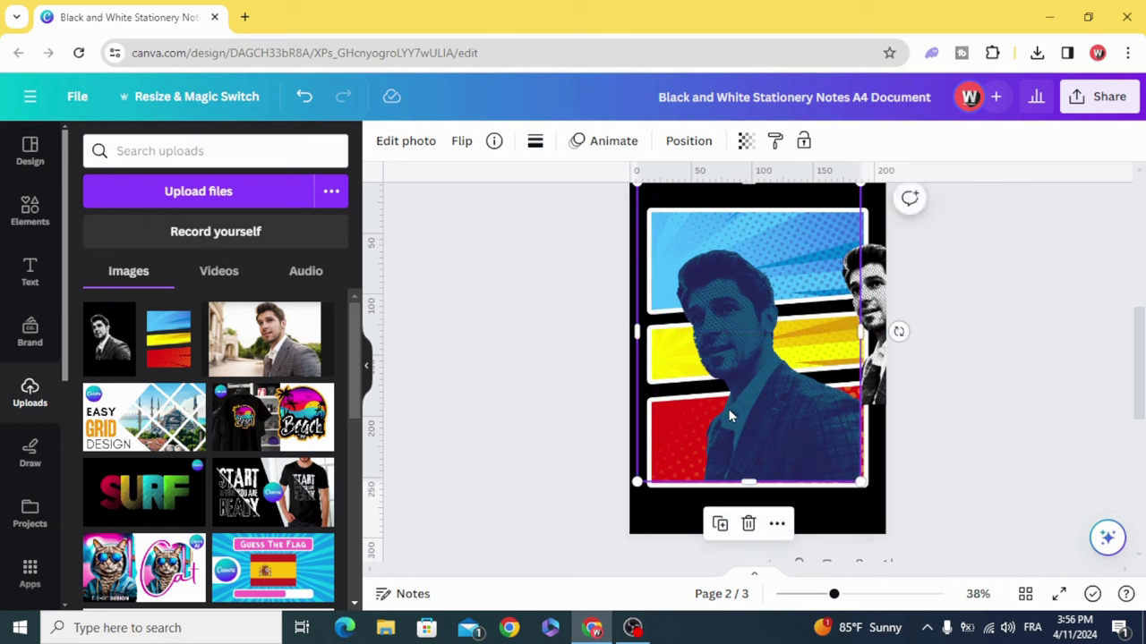
key(Escape)
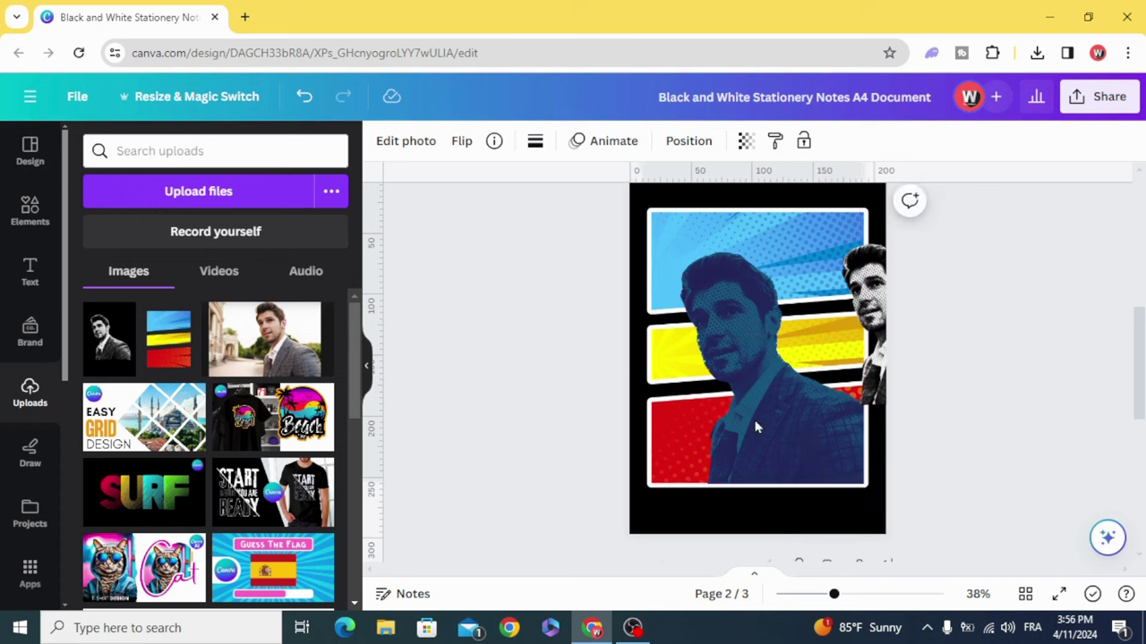
click(580, 398)
Enlarge the black-and-white copy over the blue portrait, offset like a shadow
drag(877, 329, 703, 316)
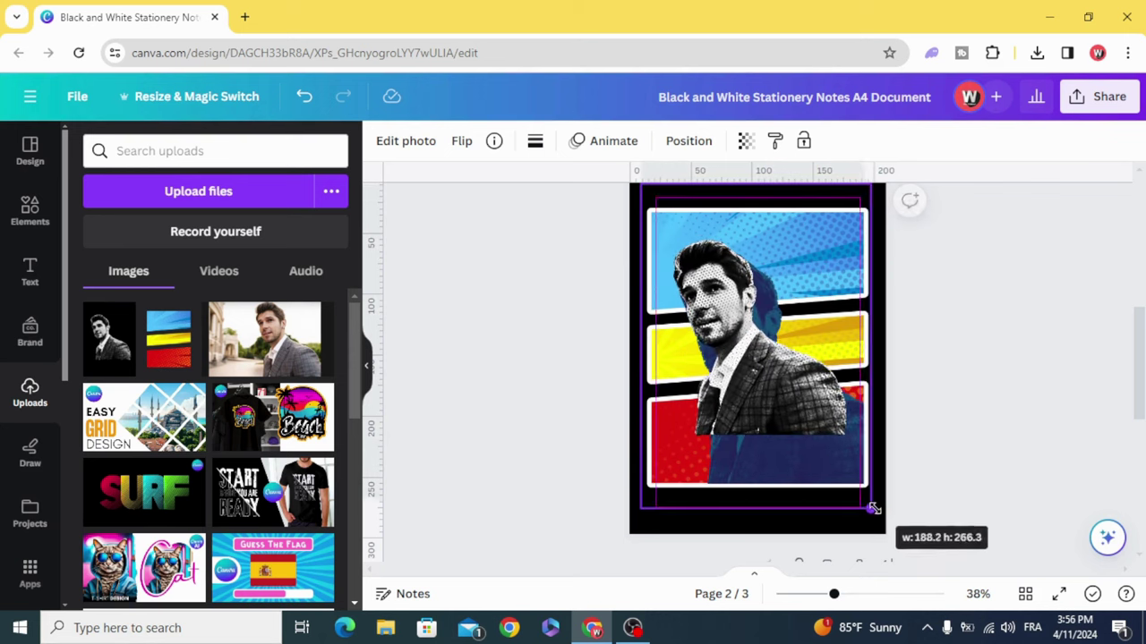
drag(828, 450, 898, 533)
drag(770, 426, 782, 435)
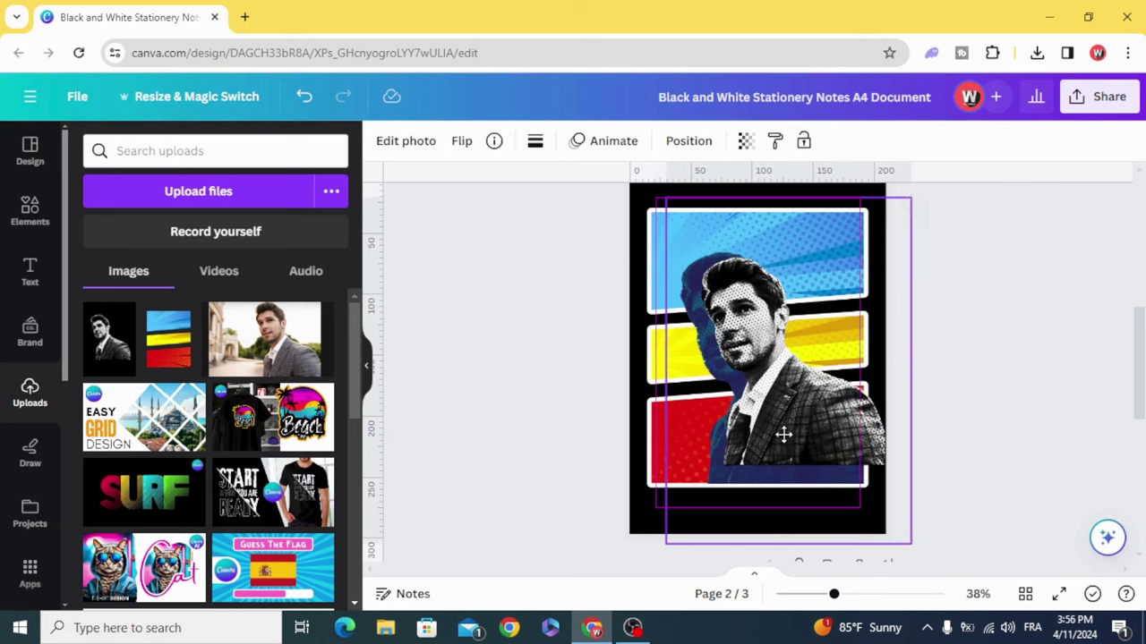
Add an Outline shadow effect in white (#FFFFFF) with size reduced to about 19
click(404, 142)
scroll(133, 328, down, 3)
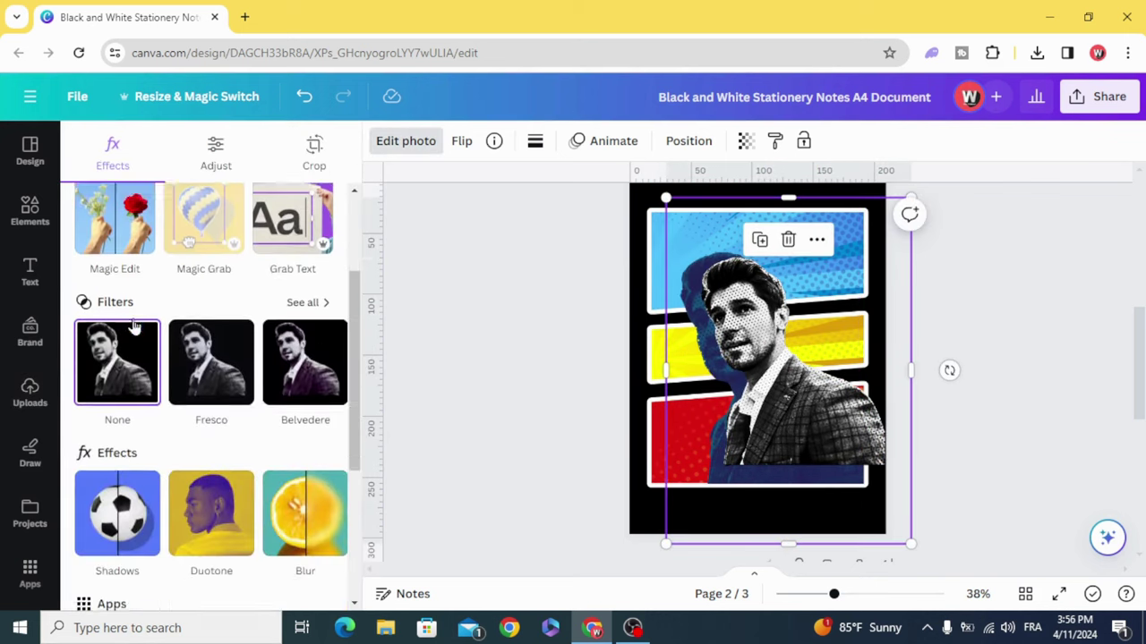
scroll(133, 323, down, 2)
click(126, 422)
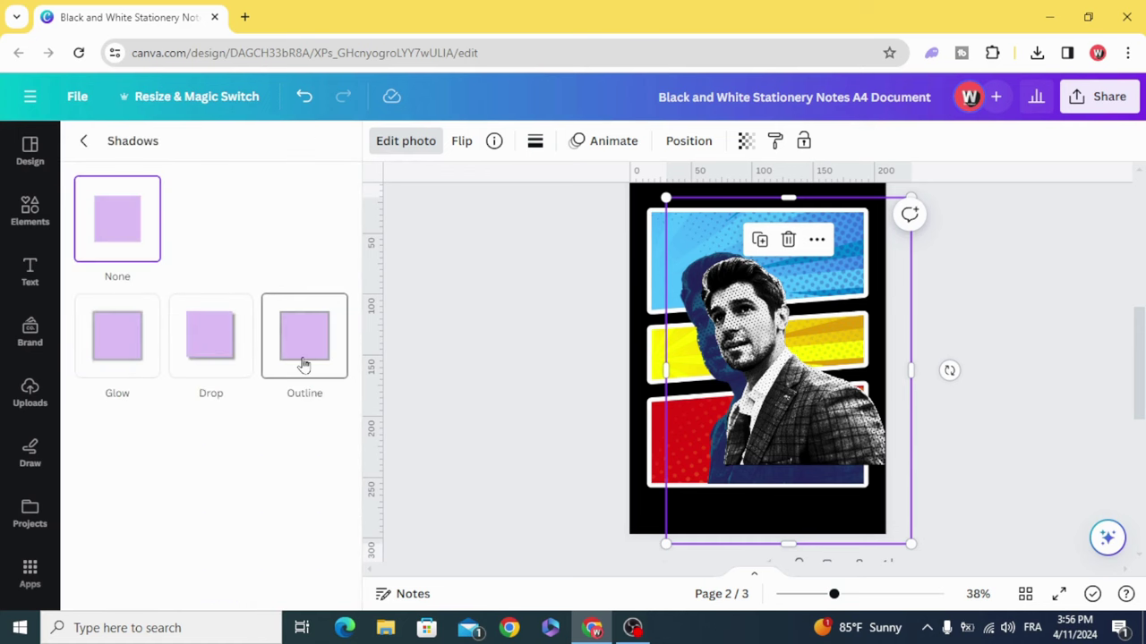
click(301, 358)
scroll(301, 361, down, 2)
click(315, 533)
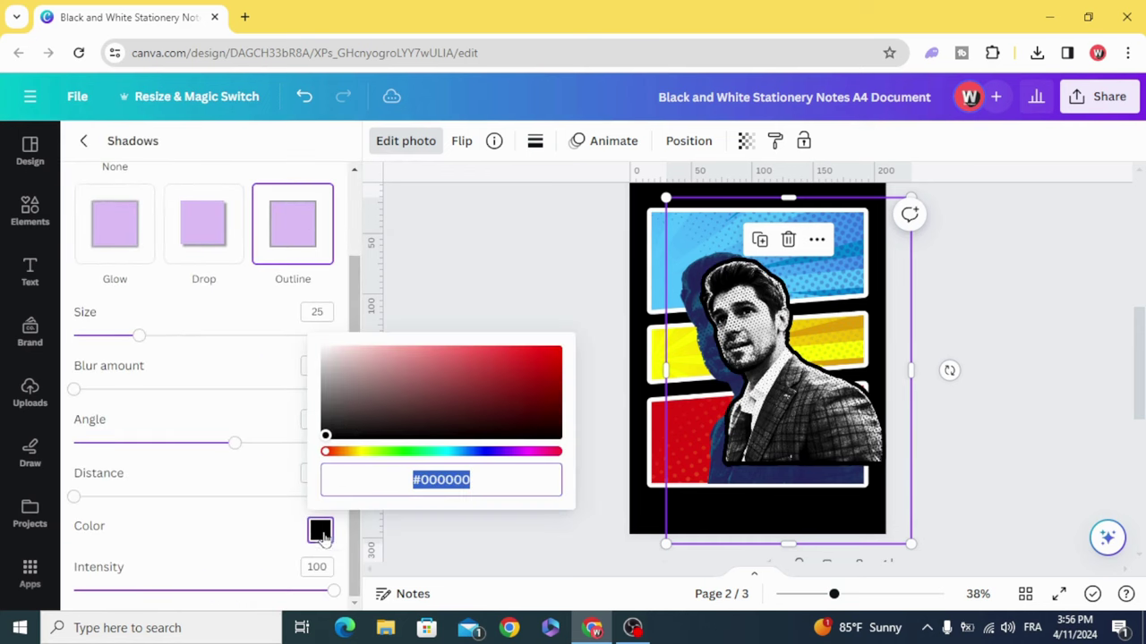
drag(353, 421, 290, 315)
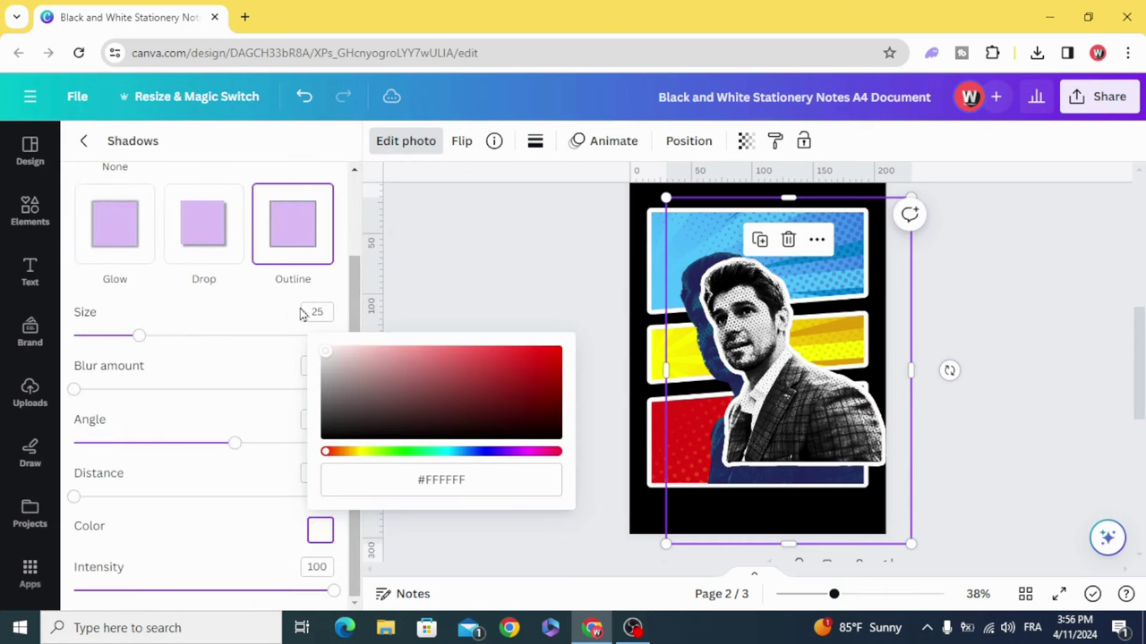
drag(142, 340, 117, 341)
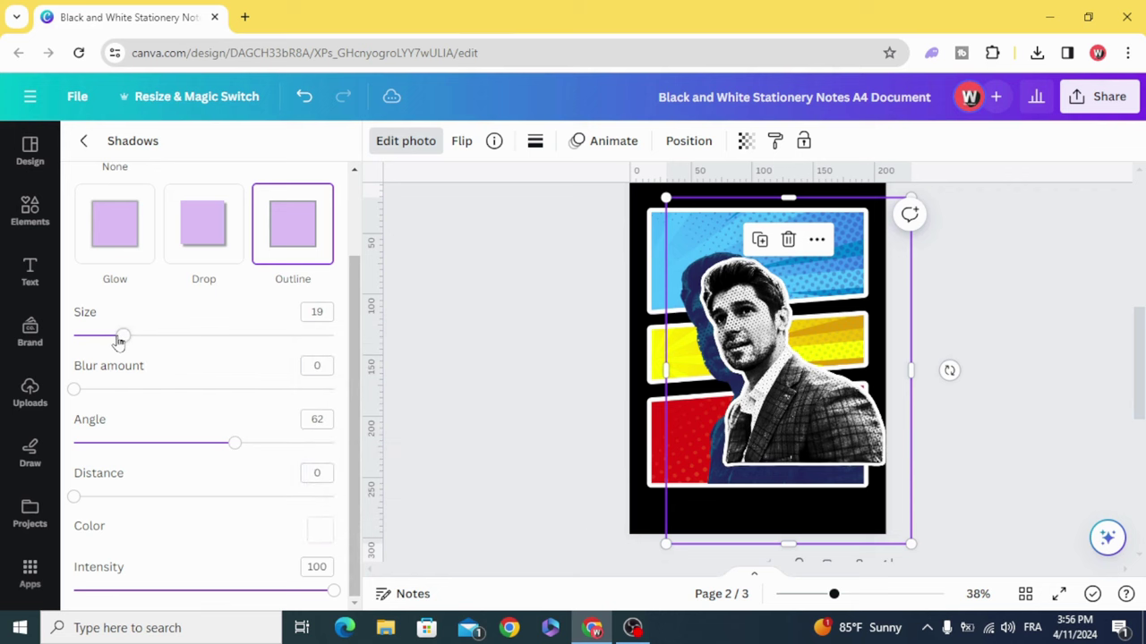
Crop the outlined portrait's right and bottom edges, enlarge it and centre it
click(547, 296)
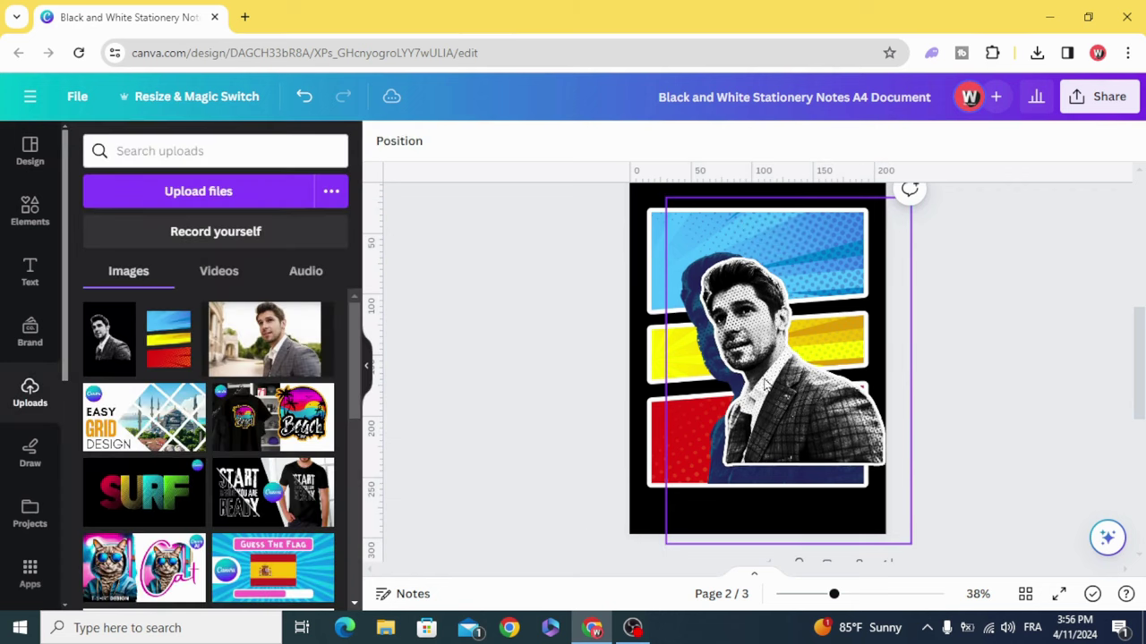
click(899, 387)
drag(880, 378, 859, 377)
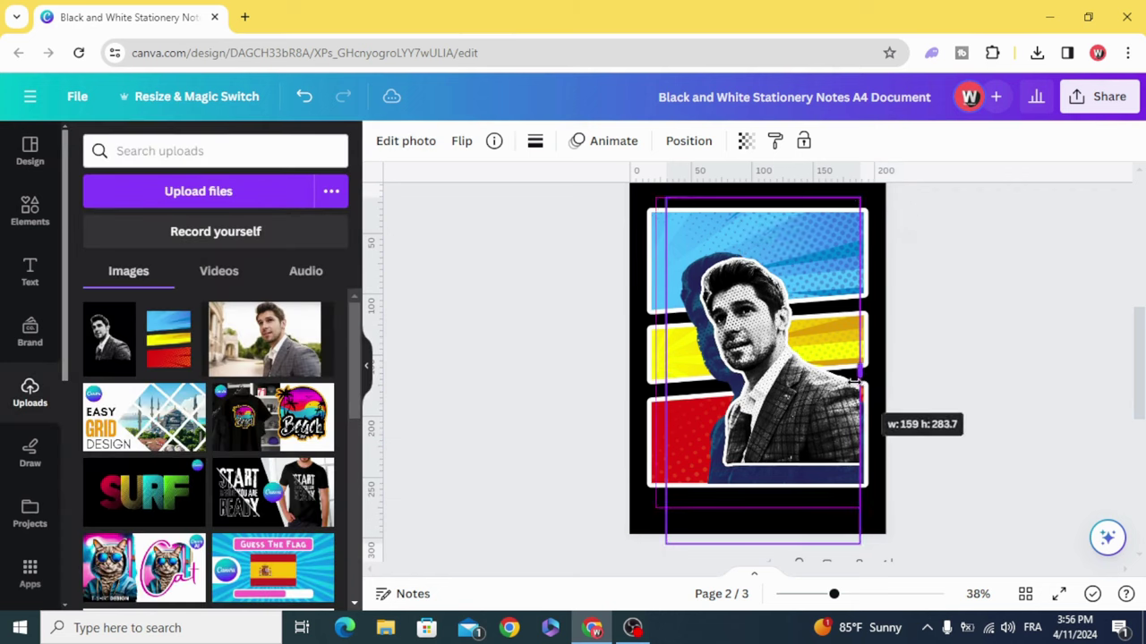
drag(764, 546, 778, 469)
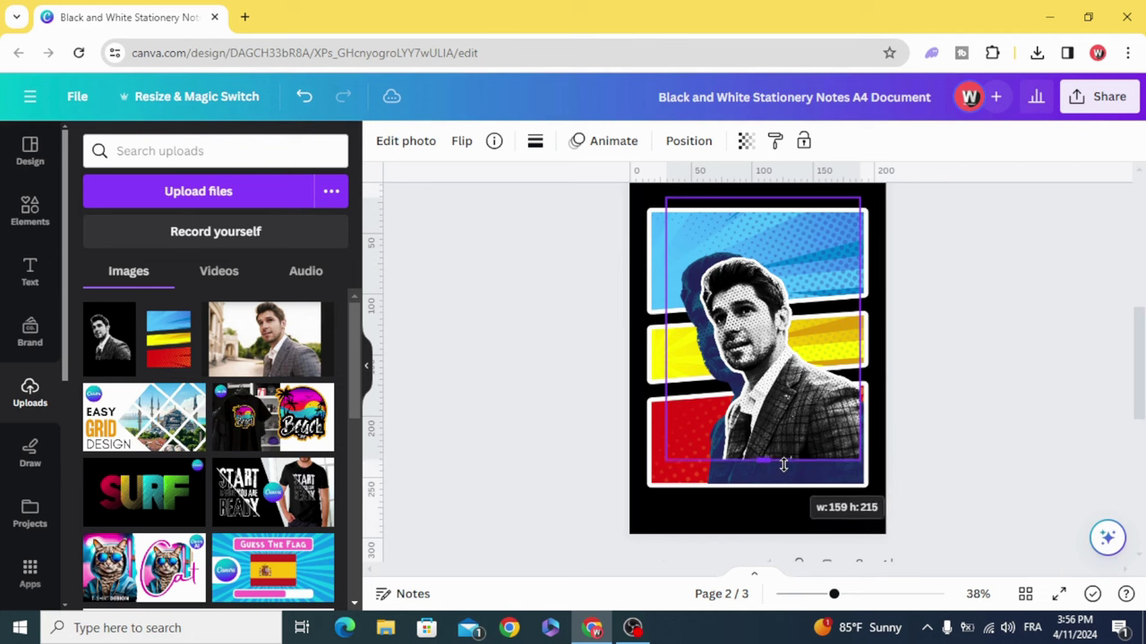
drag(798, 430, 797, 435)
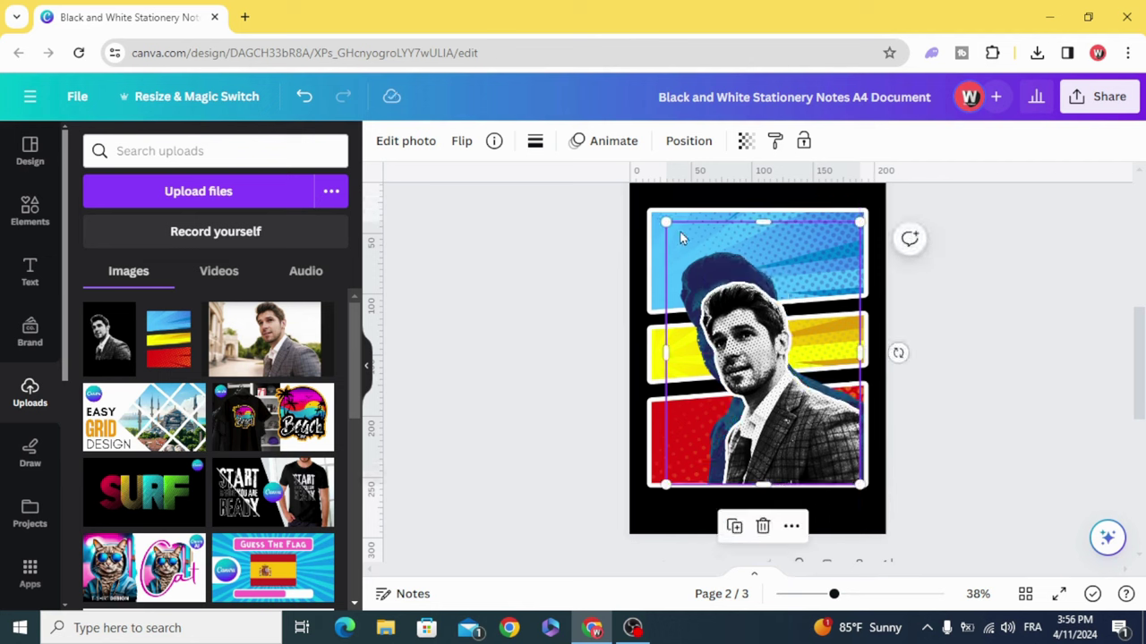
drag(631, 213, 606, 202)
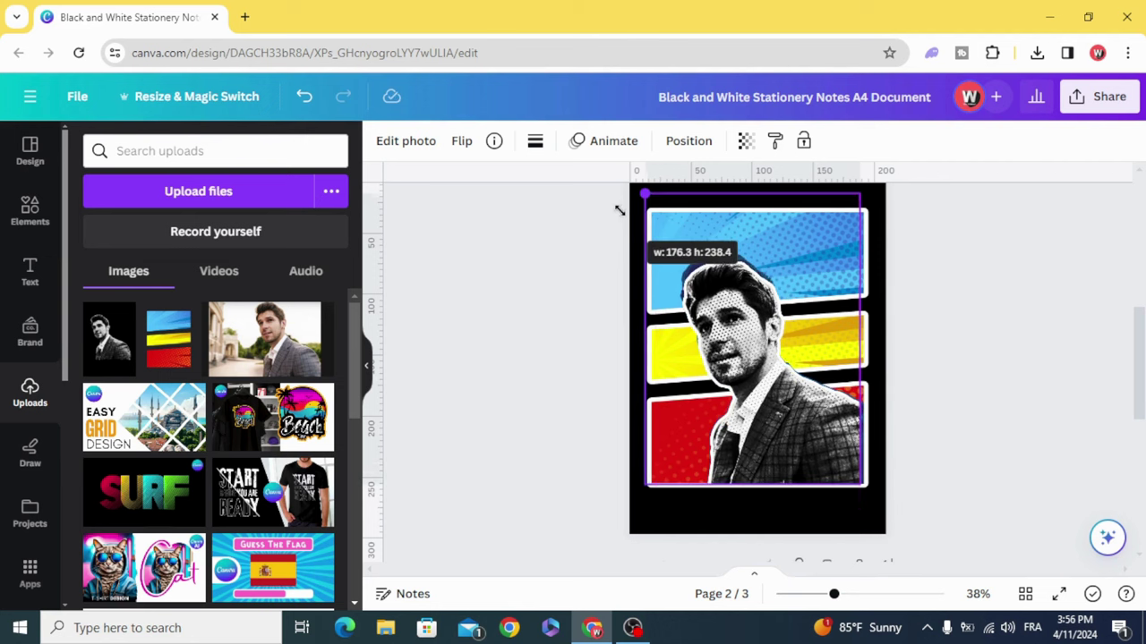
drag(729, 328, 732, 318)
drag(851, 341, 861, 341)
Zoom in to fine-tune the portrait's right and bottom edges, then zoom out
drag(836, 597, 865, 594)
scroll(917, 358, down, 5)
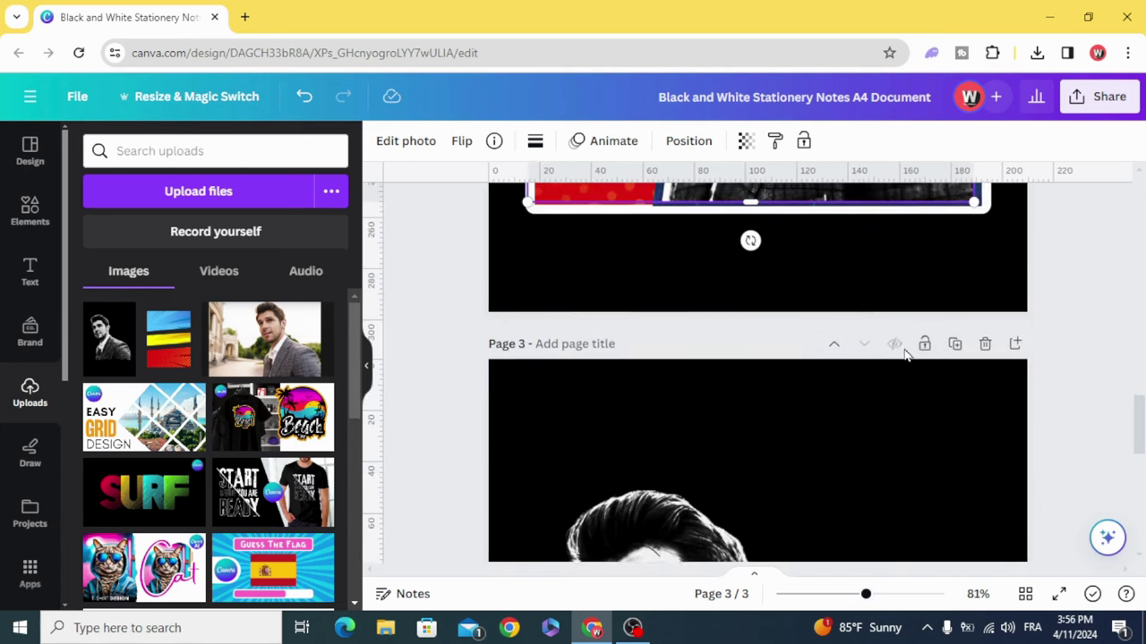
scroll(904, 343, up, 2)
scroll(959, 400, up, 2)
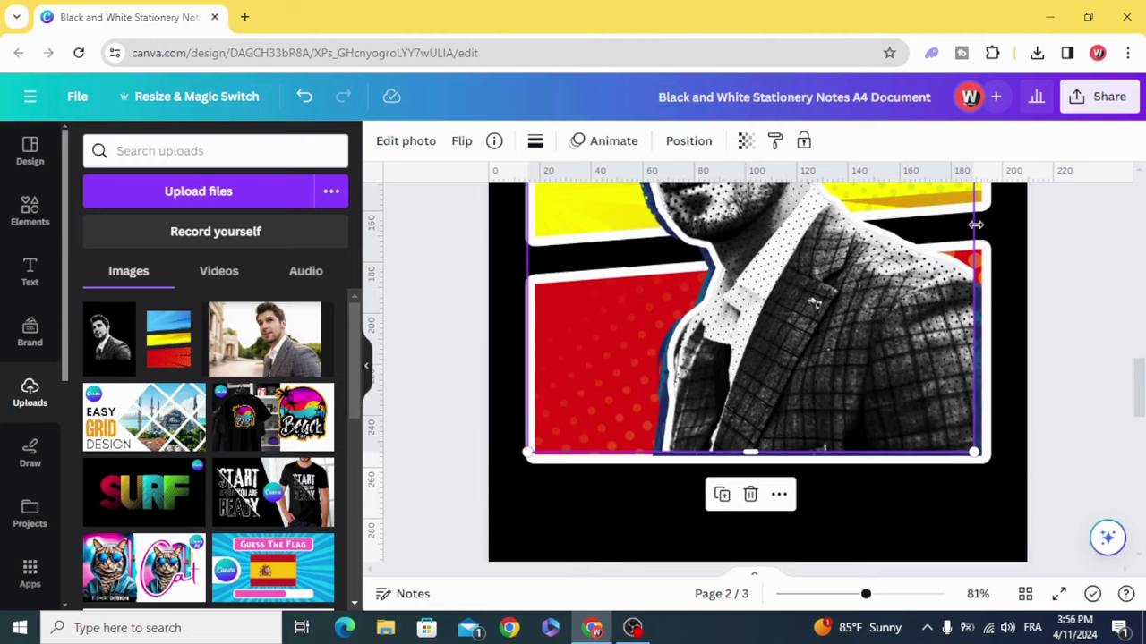
drag(975, 224, 981, 225)
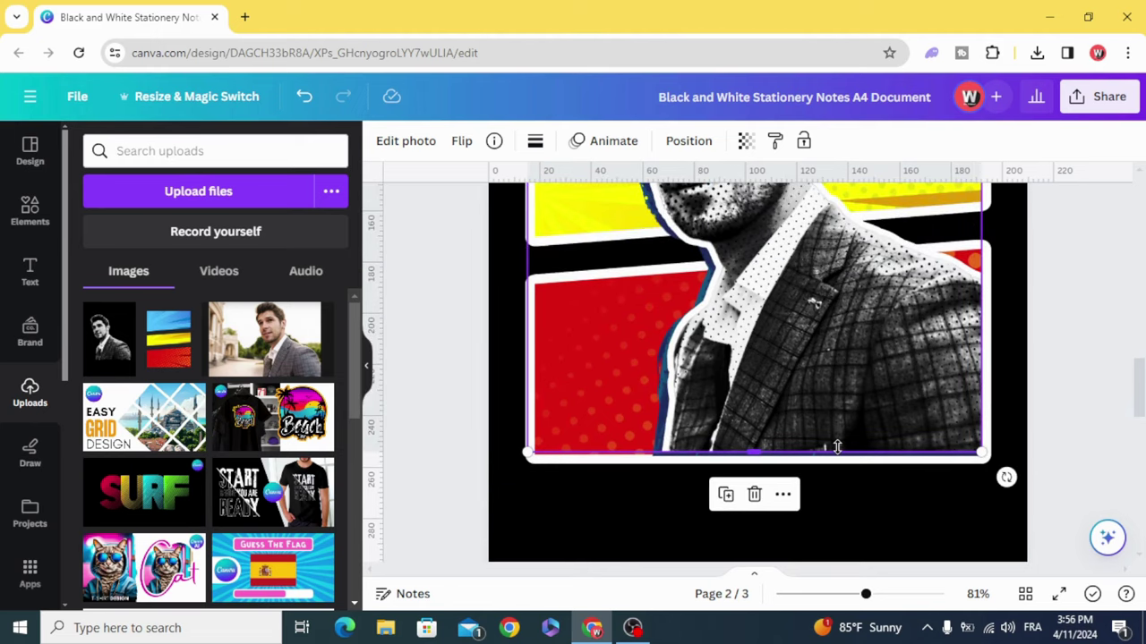
drag(836, 447, 839, 454)
mouse_move(864, 594)
mouse_down()
mouse_move(812, 594)
mouse_move(839, 594)
mouse_up()
click(570, 408)
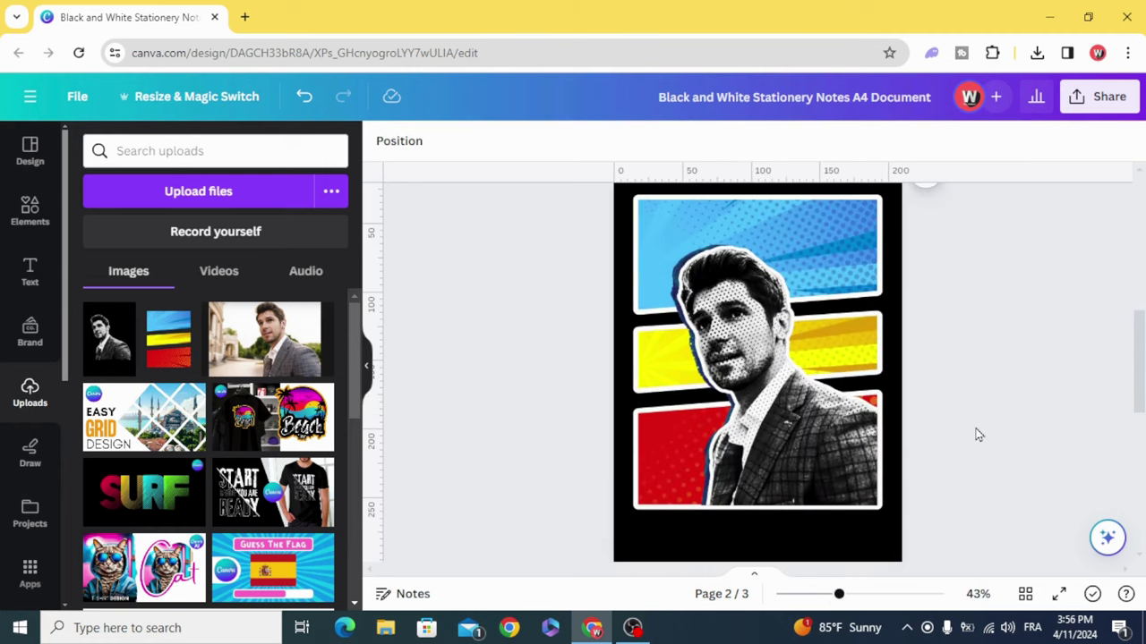